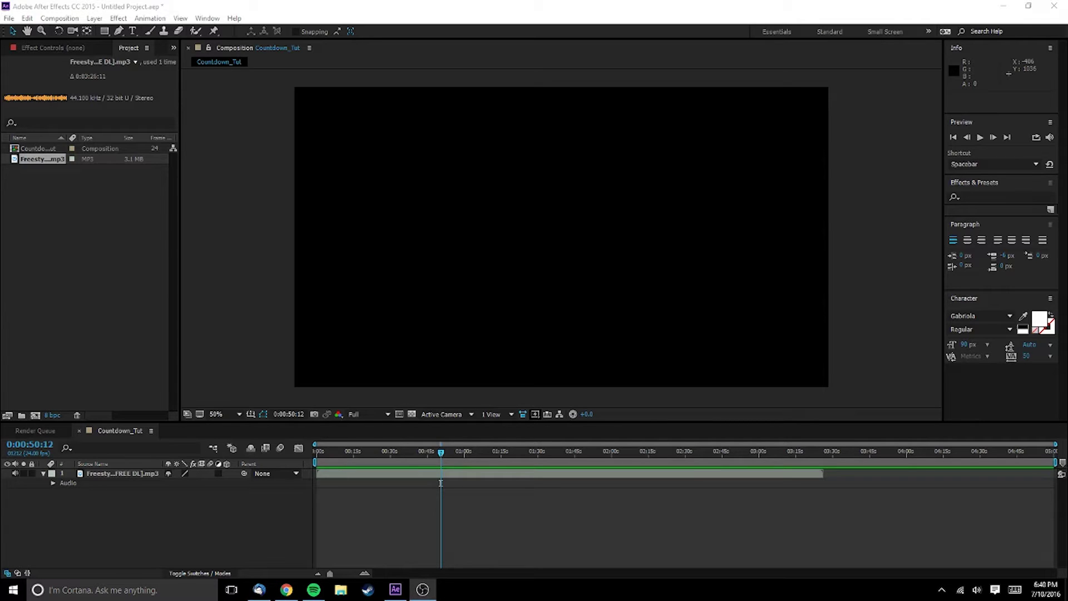
Collapse the audio layer's properties and add a text layer reading "TEXT LAYER" to the composition
click(441, 483)
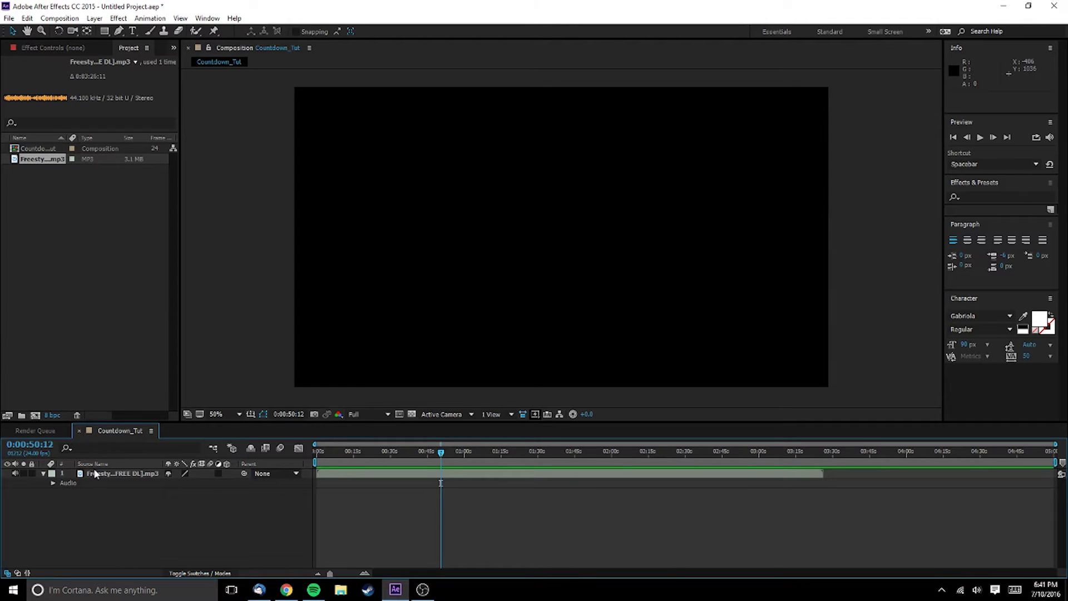
click(44, 474)
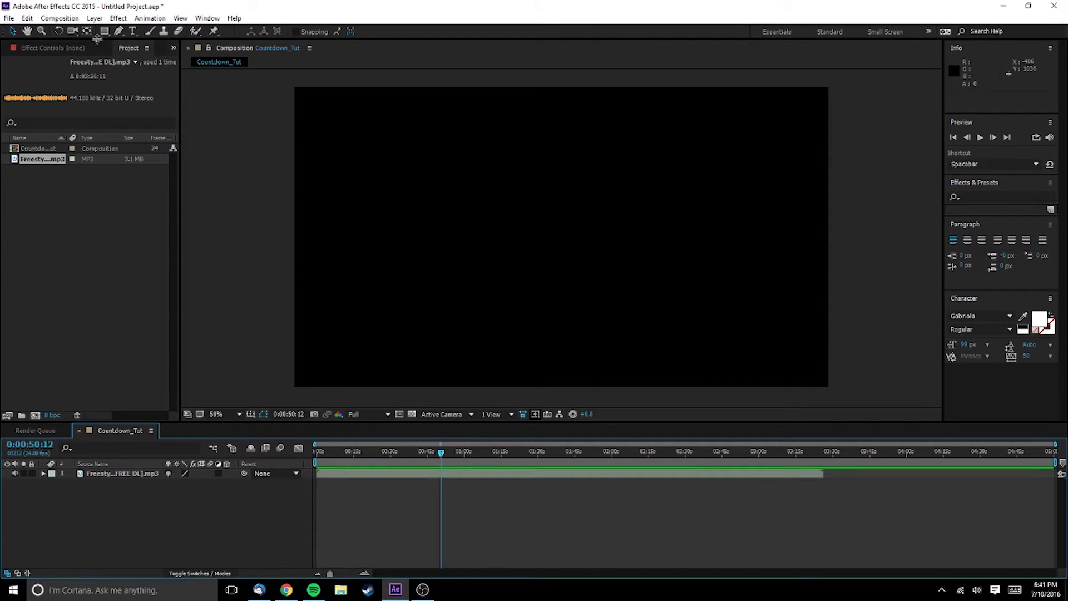
click(133, 32)
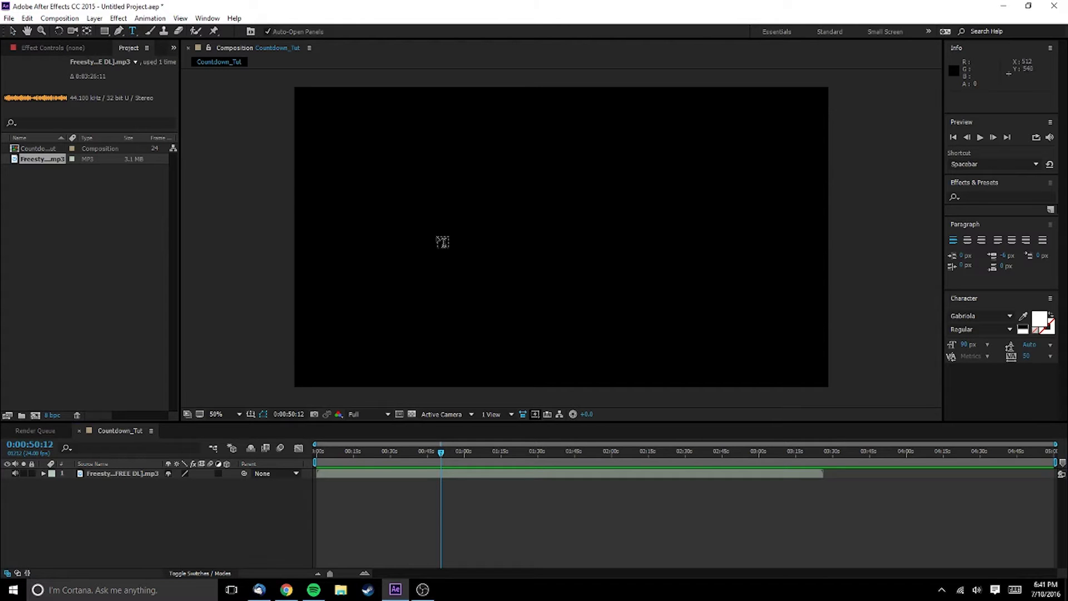
click(443, 243)
text(TEXT LAYER)
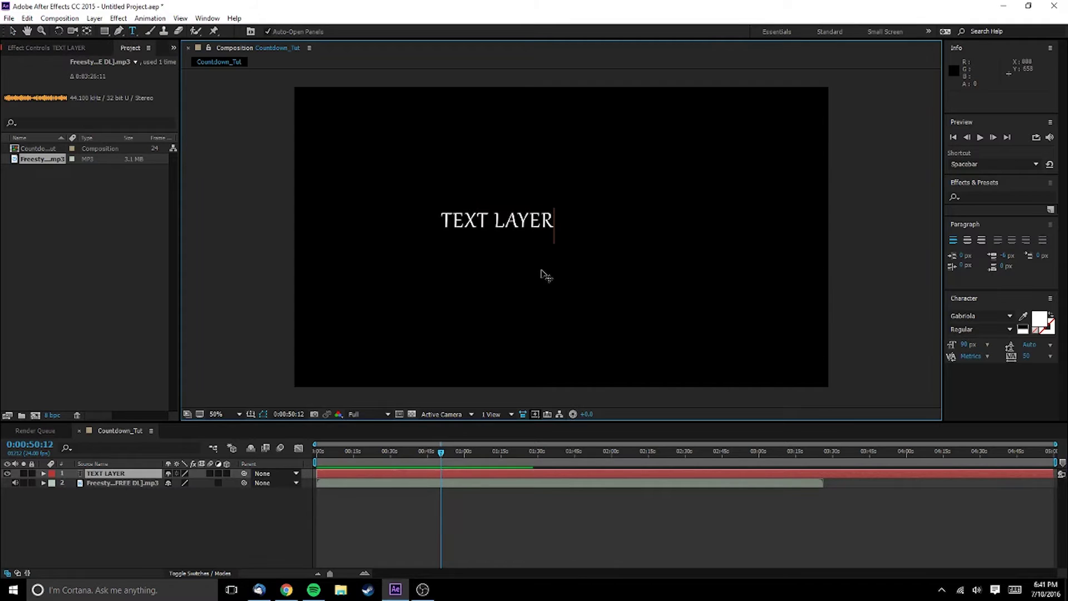
Enlarge the "TEXT LAYER" text to span most of the frame's width and centre it in the composition
click(14, 31)
drag(549, 222, 784, 176)
mouse_move(713, 239)
mouse_down()
mouse_move(694, 239)
mouse_move(696, 227)
mouse_up()
click(259, 282)
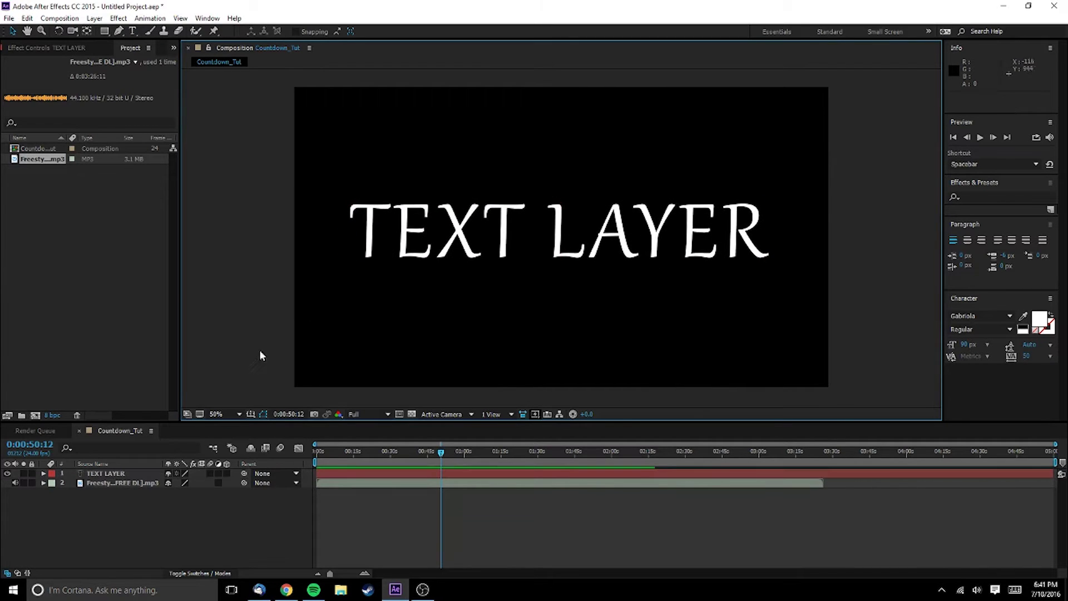
Replace the Source Text expression of TEXT LAYER with a padZero countdown script that outputs min + ":" + padZero(sec)
click(106, 473)
click(43, 474)
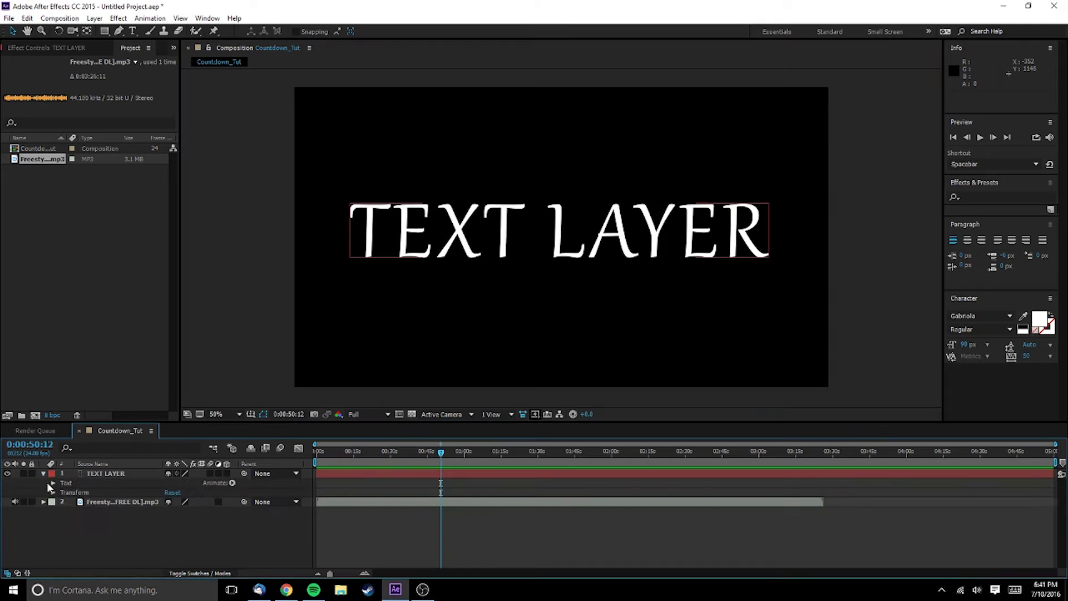
click(53, 483)
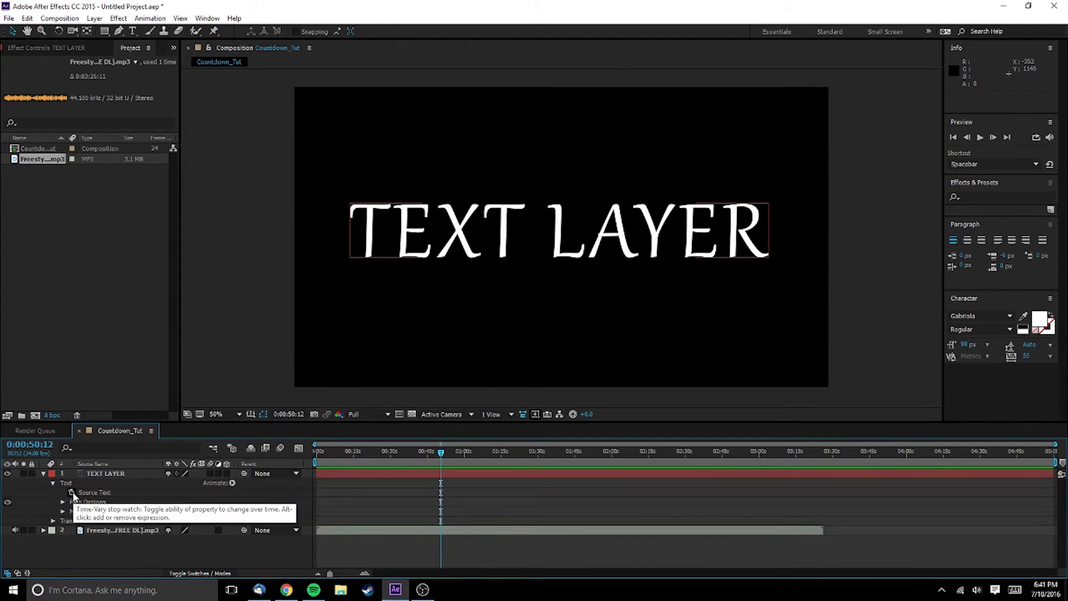
alt+click(72, 493)
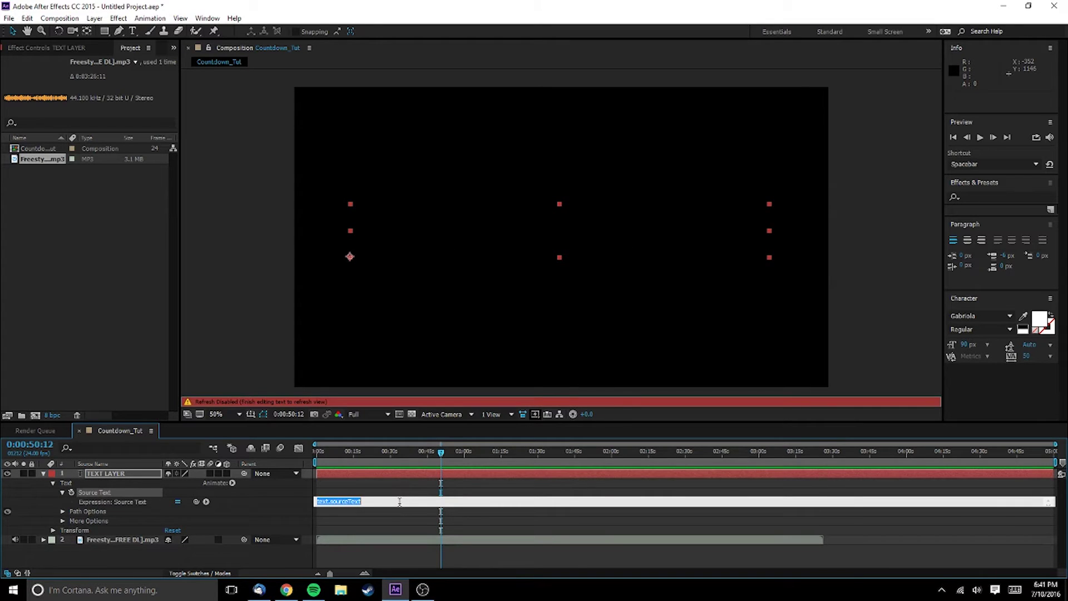
key(BackSpace)
text(function padZero(n){ if (n < 10) return "0" + n else return "" + n }  clockTime = Math.max(clockStart + rate*(time - inPoint),0);  t = Math.floor(clockTime); min = Math.floor((t%3600)/60); sec = Math.floor(t%60); min + ":" + padZero(sec))
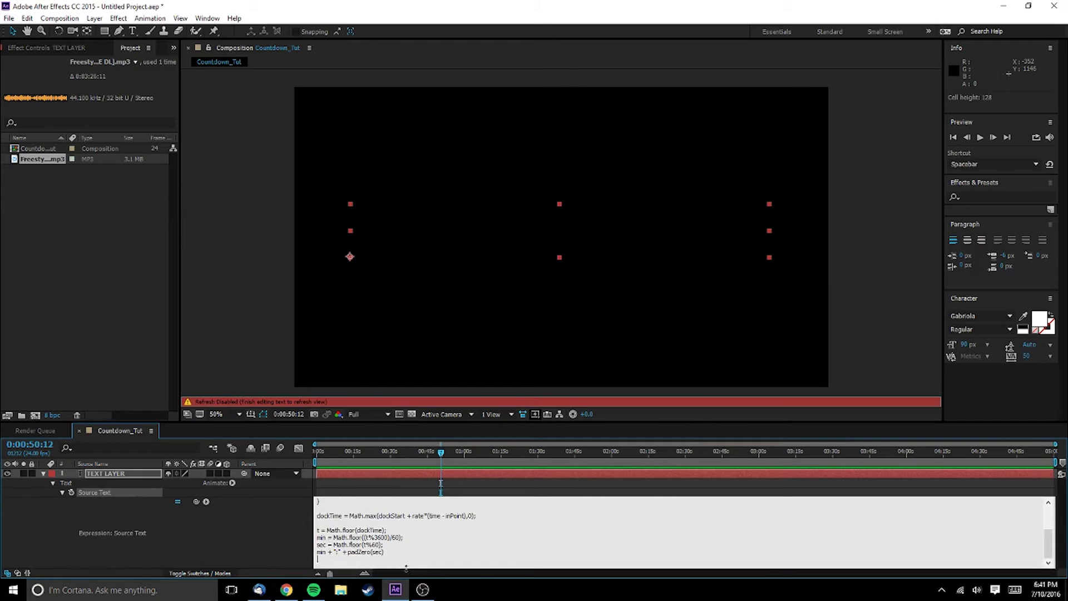
key(KP_Enter)
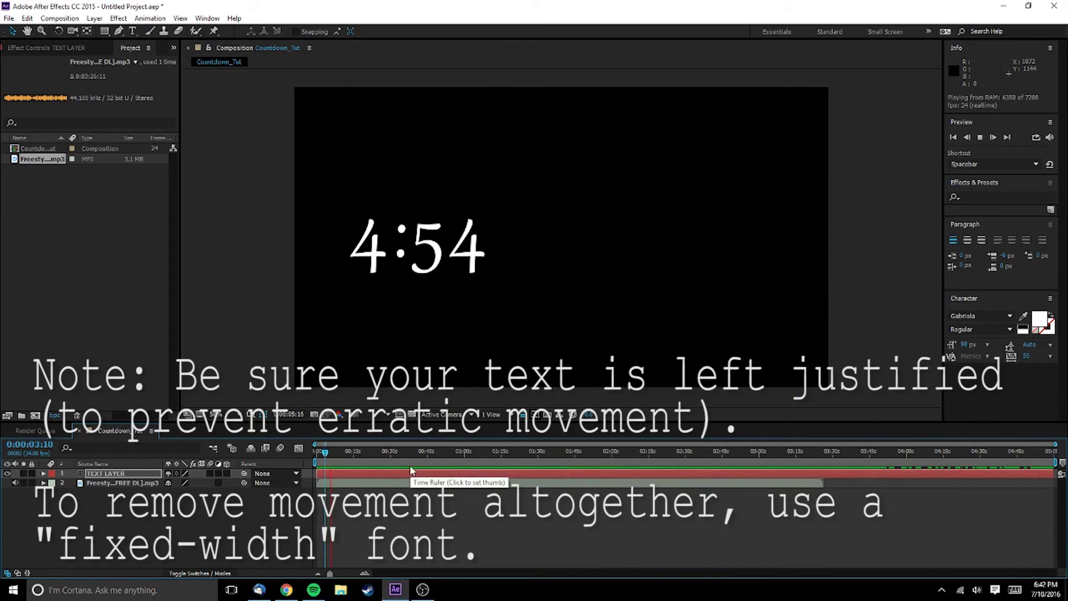
Stop the countdown preview, scrub the timeline to 0:01:00:00 and try centre alignment on the text
key(space)
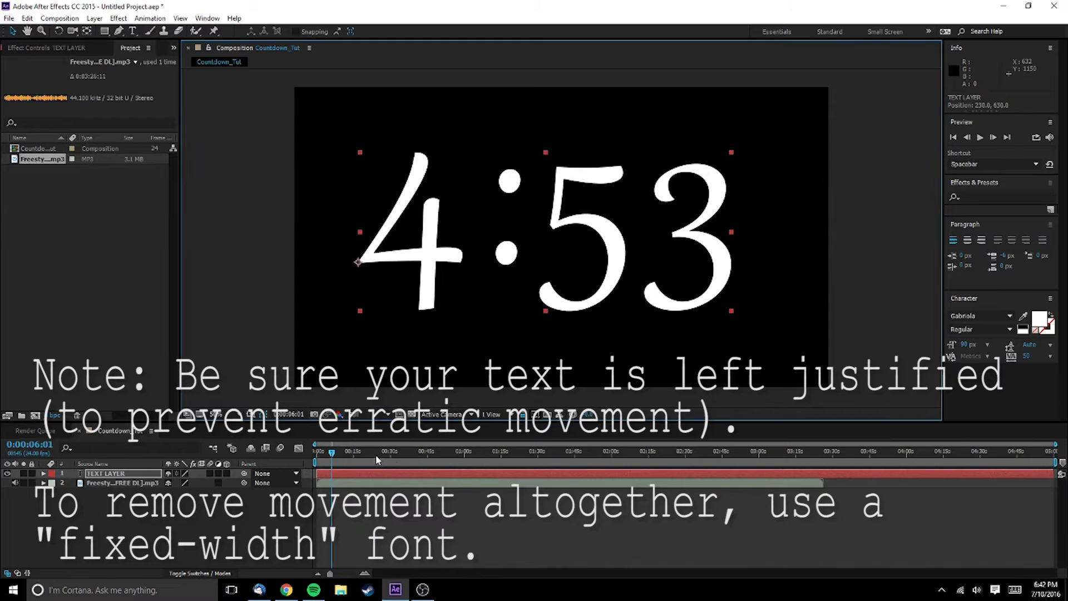
click(400, 452)
drag(428, 453, 465, 452)
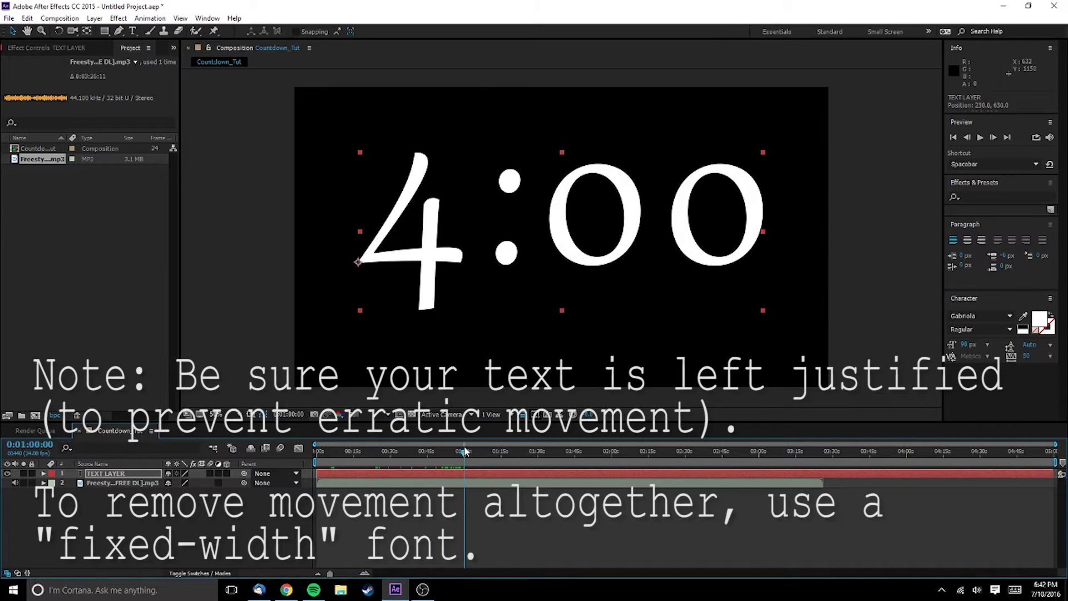
click(968, 240)
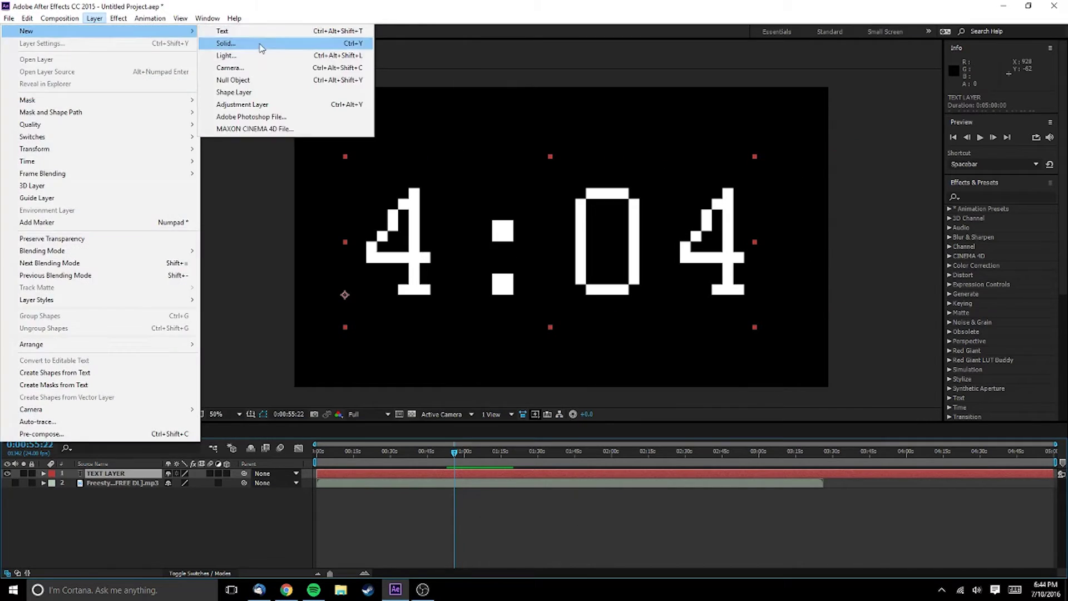
Create a 1920 x 1080 px white solid layer named Light_Effect
click(260, 45)
text(Light_Effect)
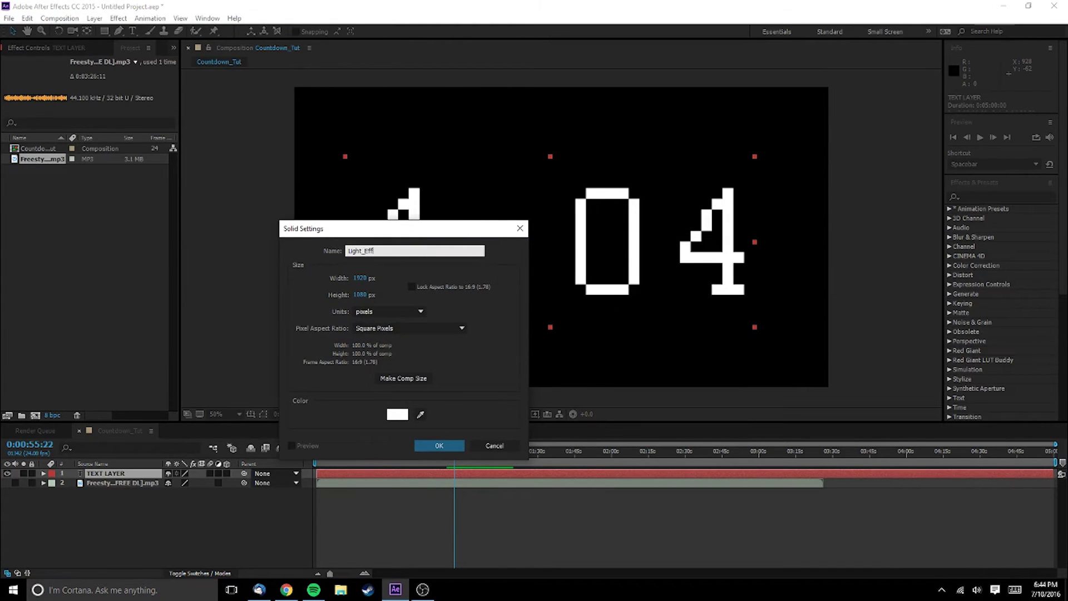
key(Return)
Find the Saber effect and apply it to the Light_Effect layer
click(955, 196)
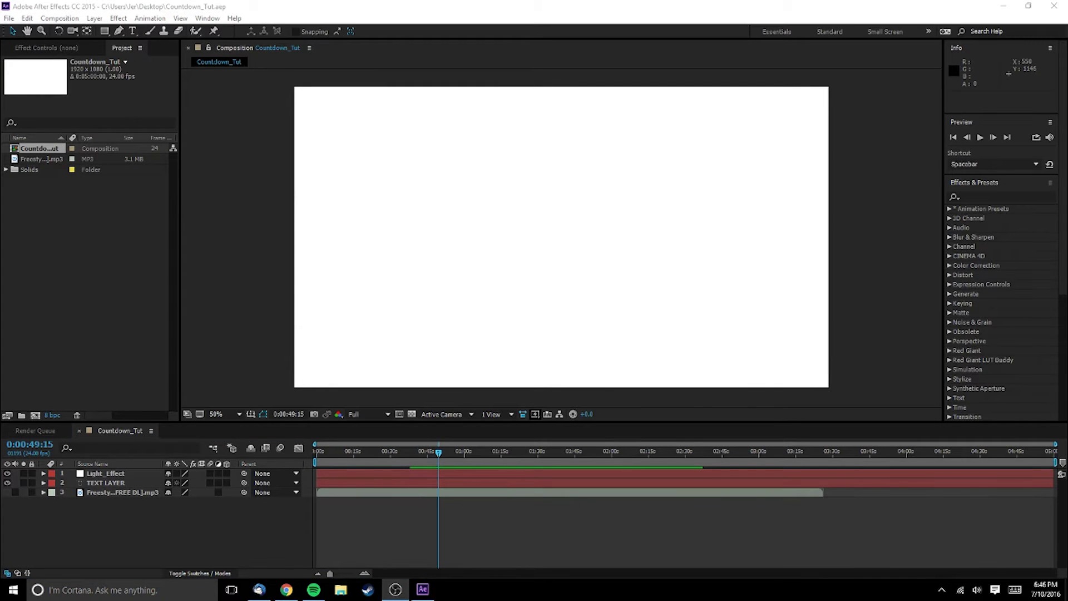
click(979, 197)
text(saber)
drag(981, 218, 206, 481)
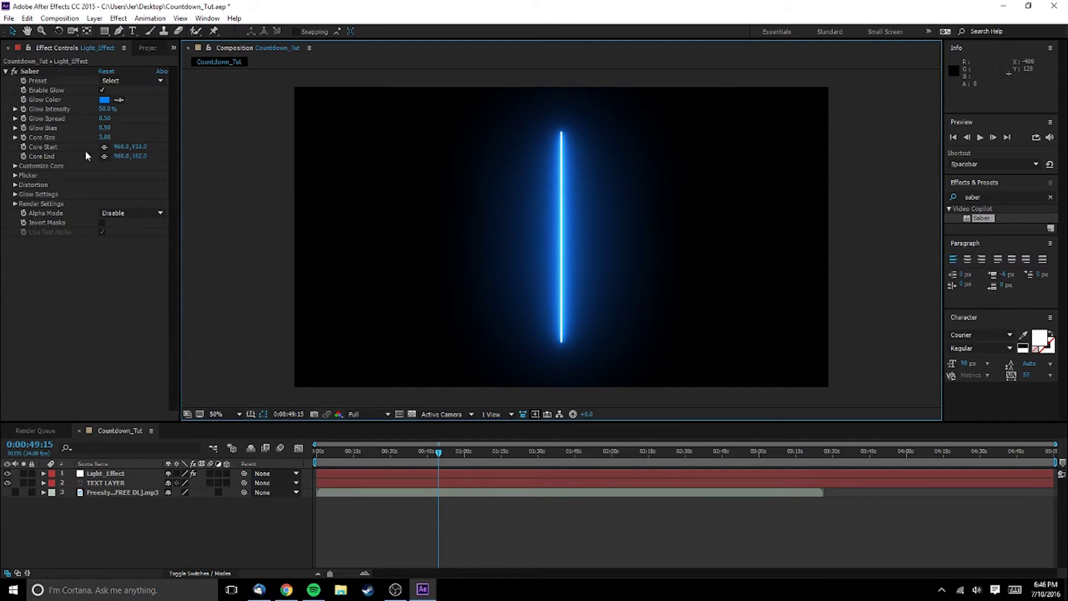
Customize the Saber core by setting Core Type to Text Layer and choosing TEXT LAYER as its text source
click(17, 166)
click(132, 175)
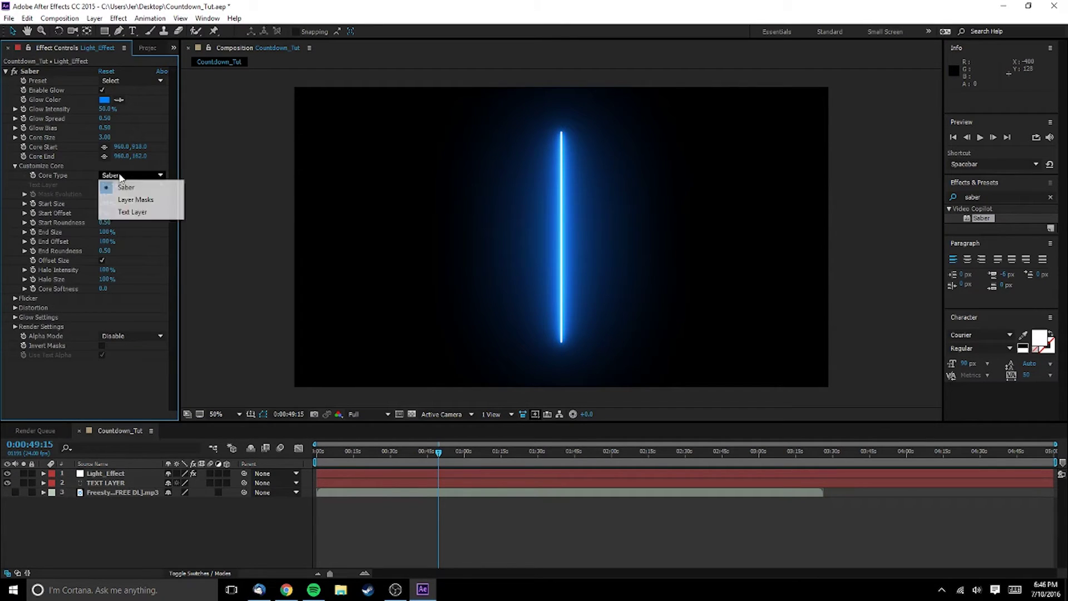
click(133, 212)
click(132, 185)
click(133, 227)
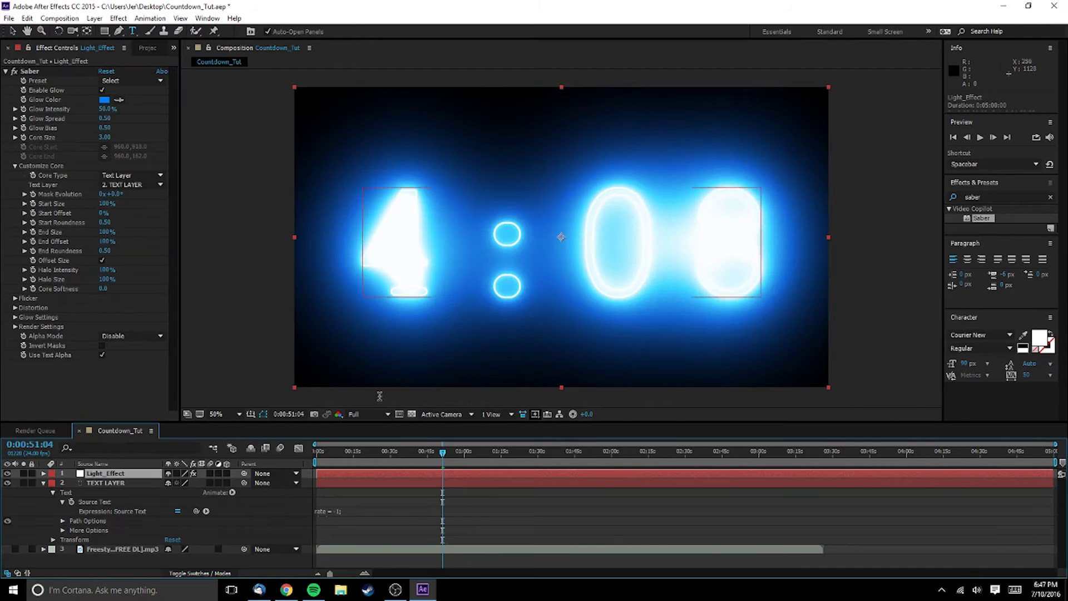
Hide TEXT LAYER and move the Light_Effect layer below it in the layer stack
click(112, 482)
click(110, 476)
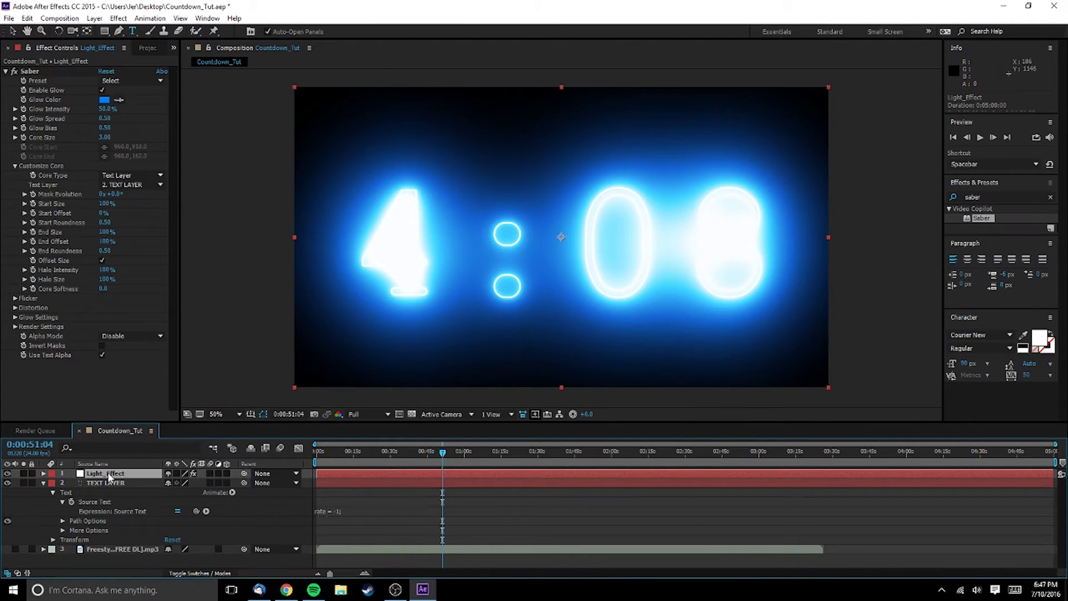
click(105, 483)
click(105, 473)
click(8, 482)
key(ctrl+[)
Try the Fog, Energize and Arc Reactor presets on the Saber effect
click(134, 81)
click(145, 91)
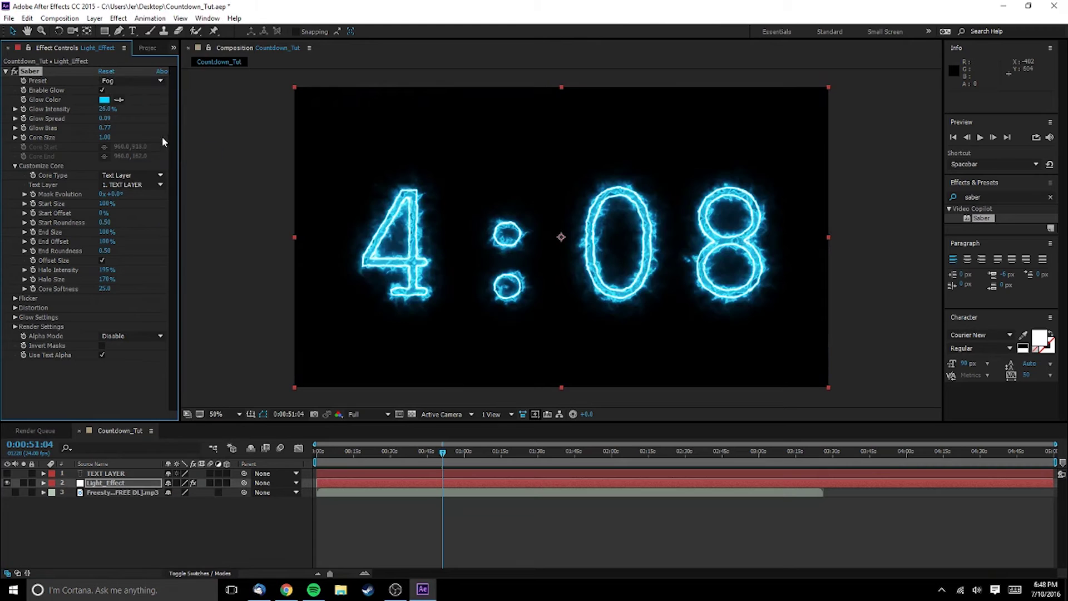
click(137, 81)
click(159, 102)
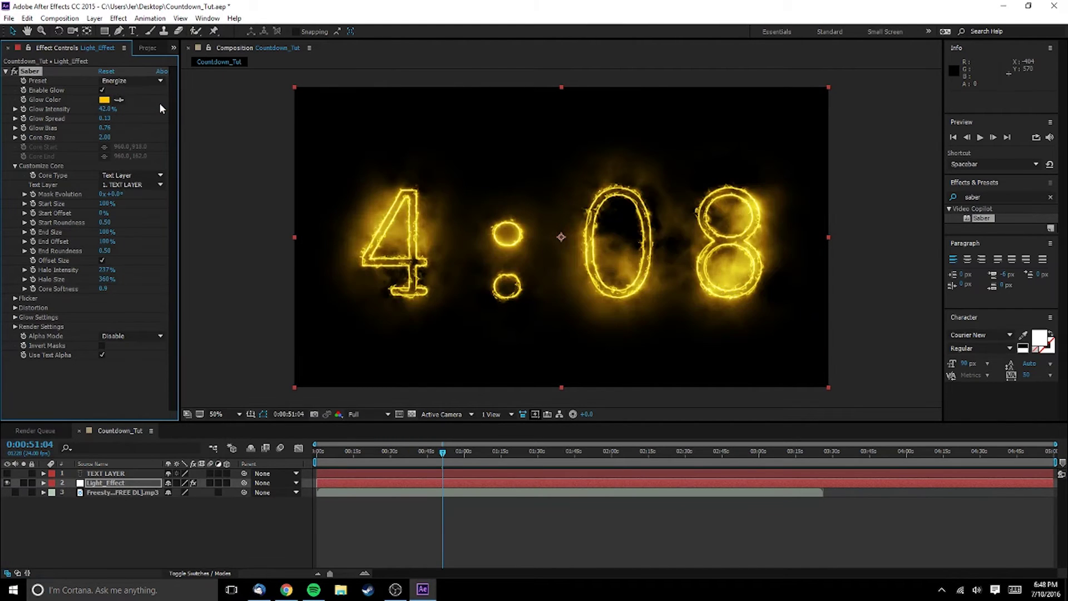
click(230, 283)
click(133, 80)
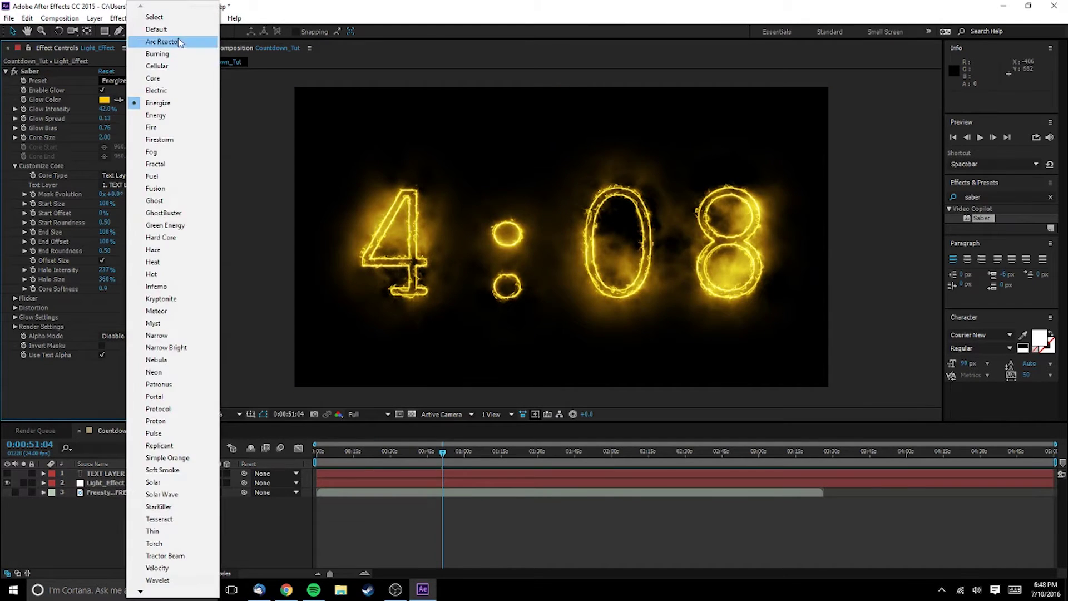
click(184, 42)
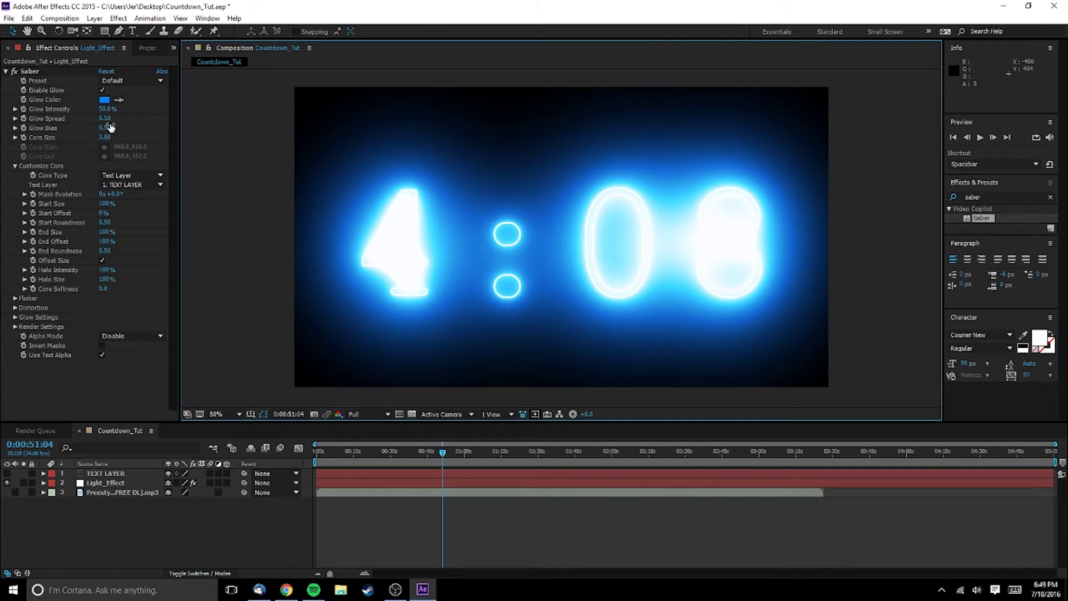
Lower the Saber effect's Glow Bias to 0.18
drag(109, 128, 65, 127)
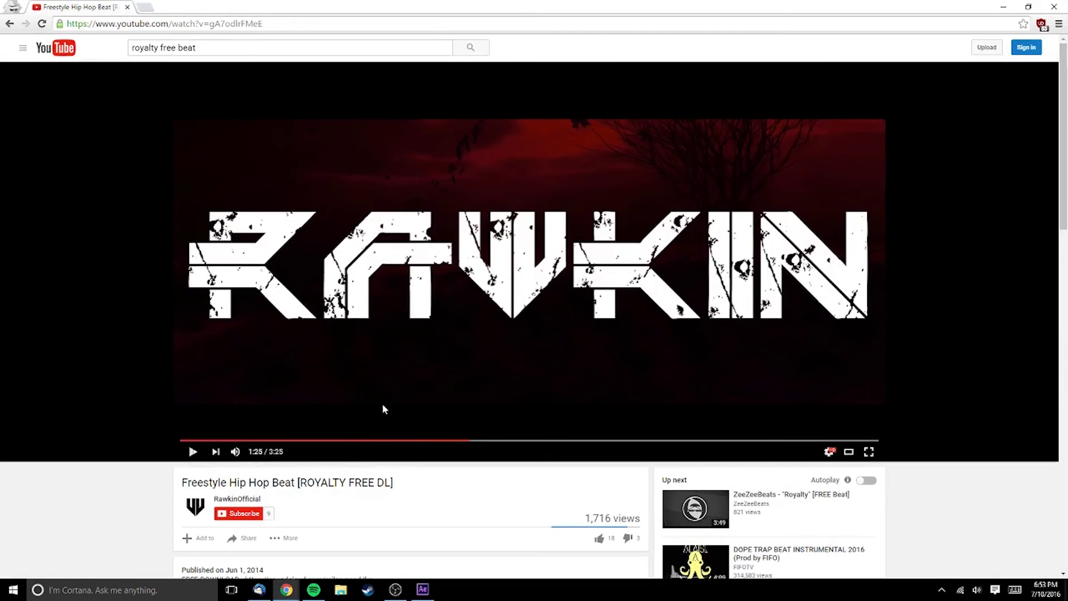
Play the "Freestyle Hip Hop Beat [ROYALTY FREE DL]" video and view the details below it
click(383, 409)
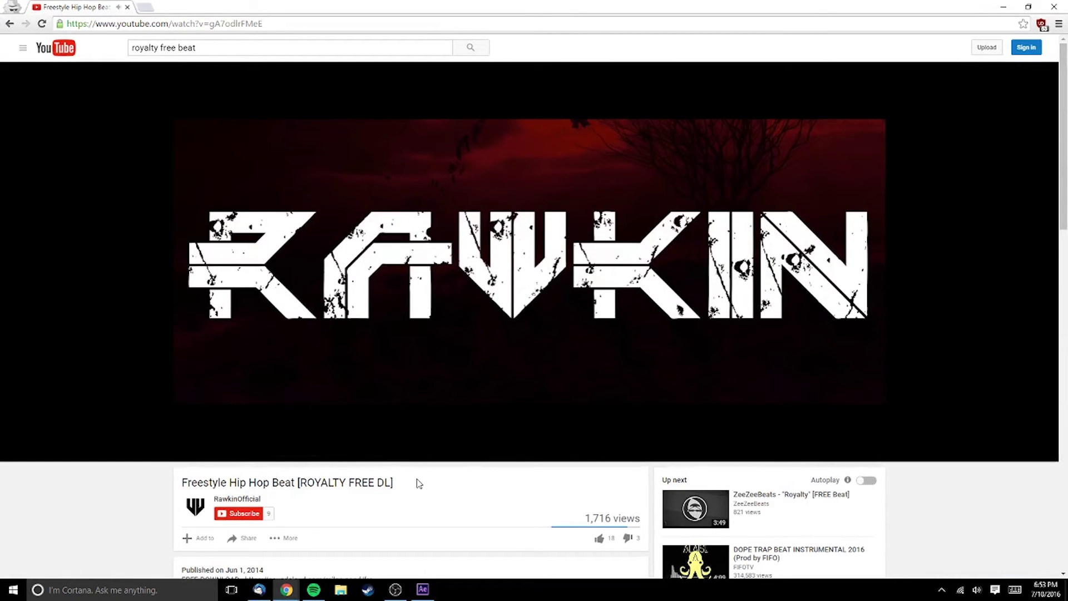
scroll(415, 482, down, 6)
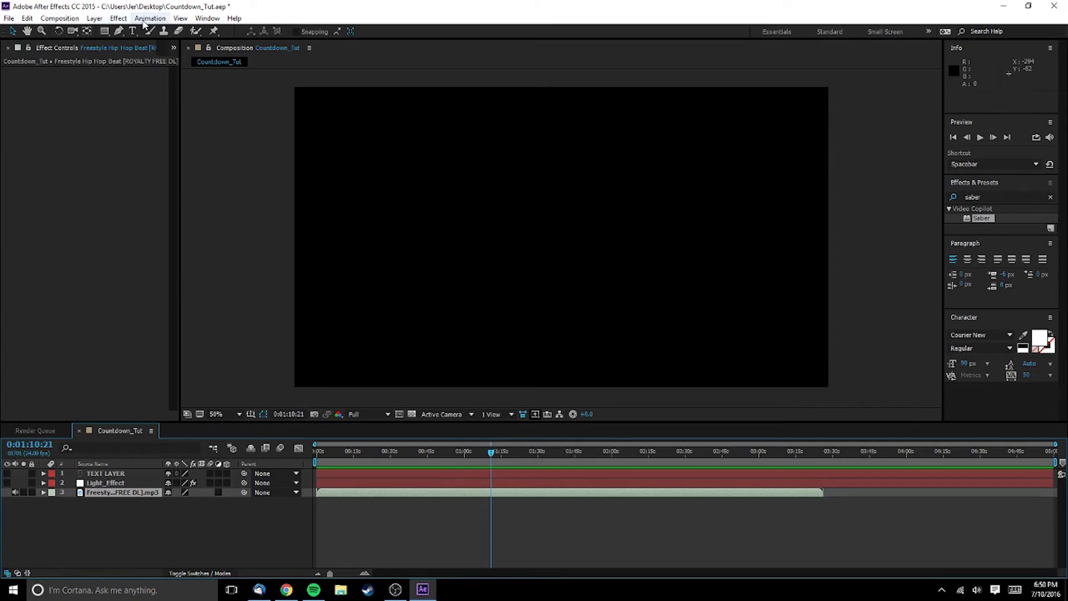
Convert the audio of the mp3 layer to keyframes with the Keyframe Assistant
click(143, 21)
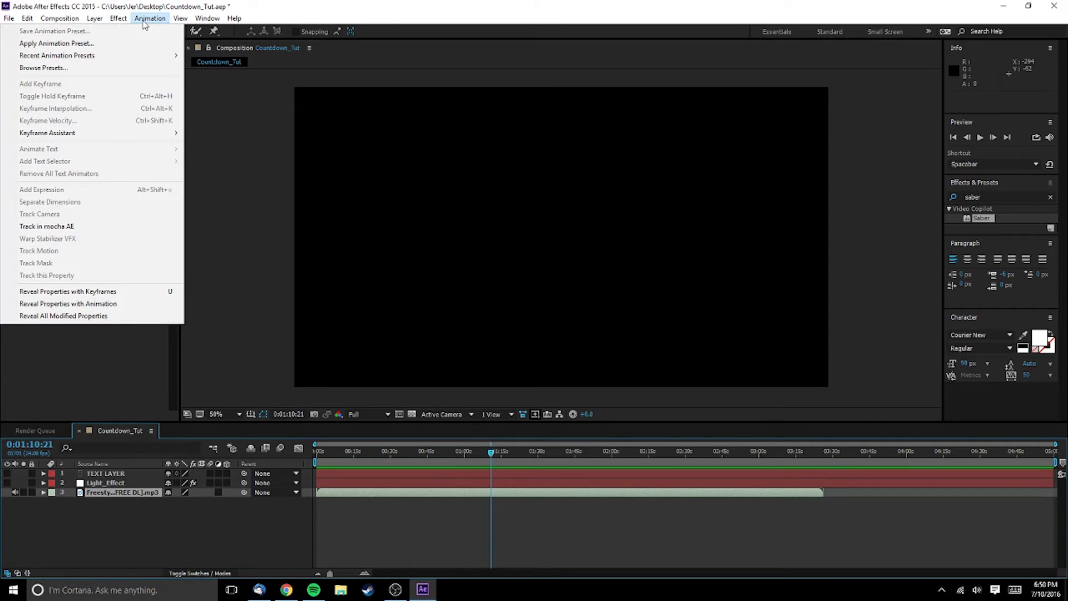
mouse_move(99, 133)
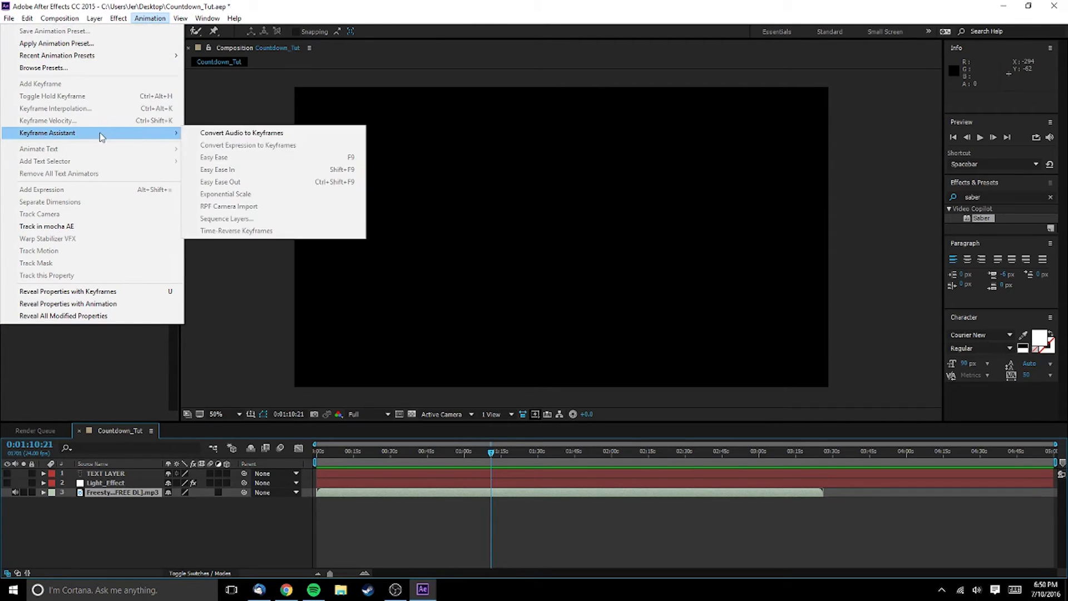
click(223, 133)
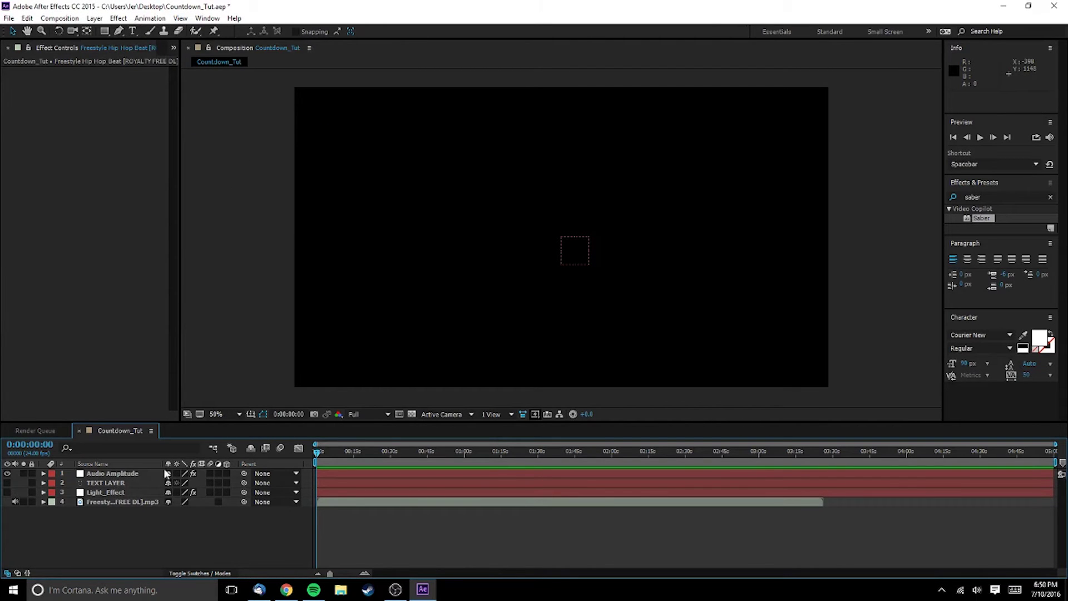
Expand the Audio Amplitude layer's effects to reveal the Both Channels slider in the timeline
click(149, 473)
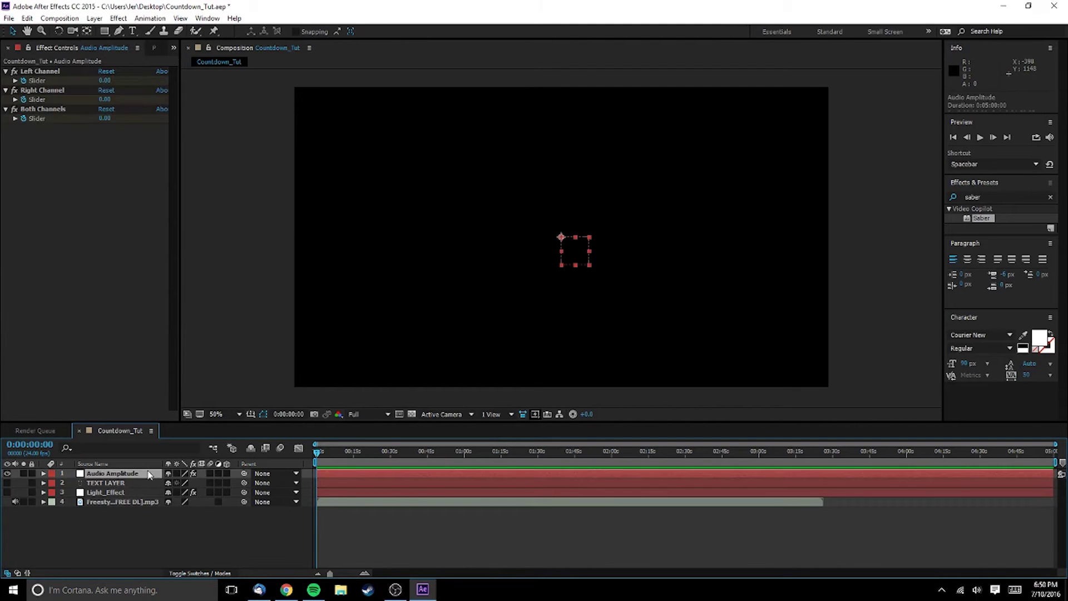
click(44, 474)
click(183, 567)
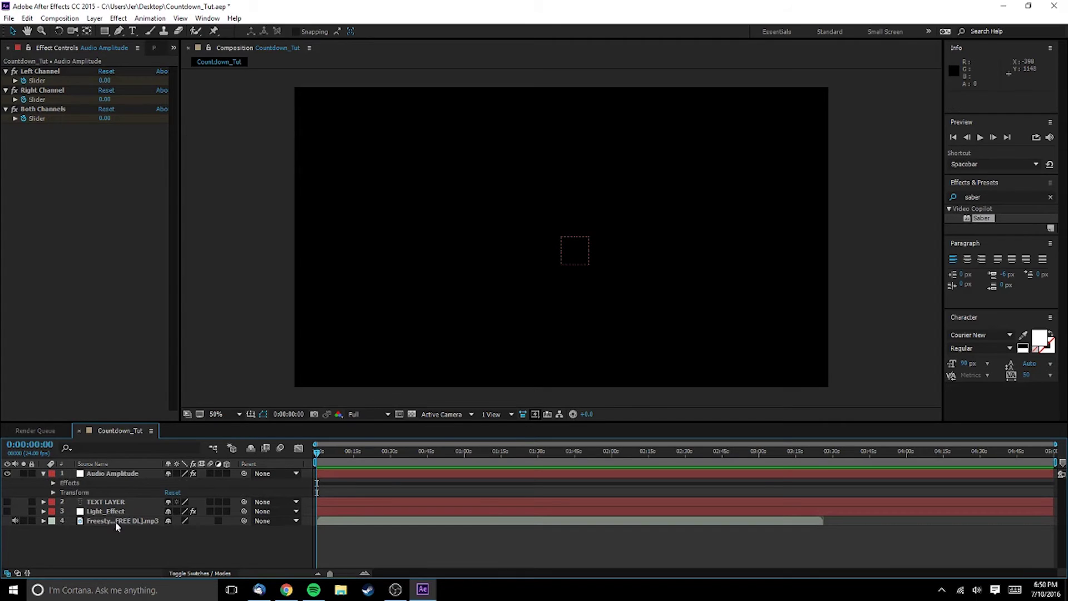
click(52, 483)
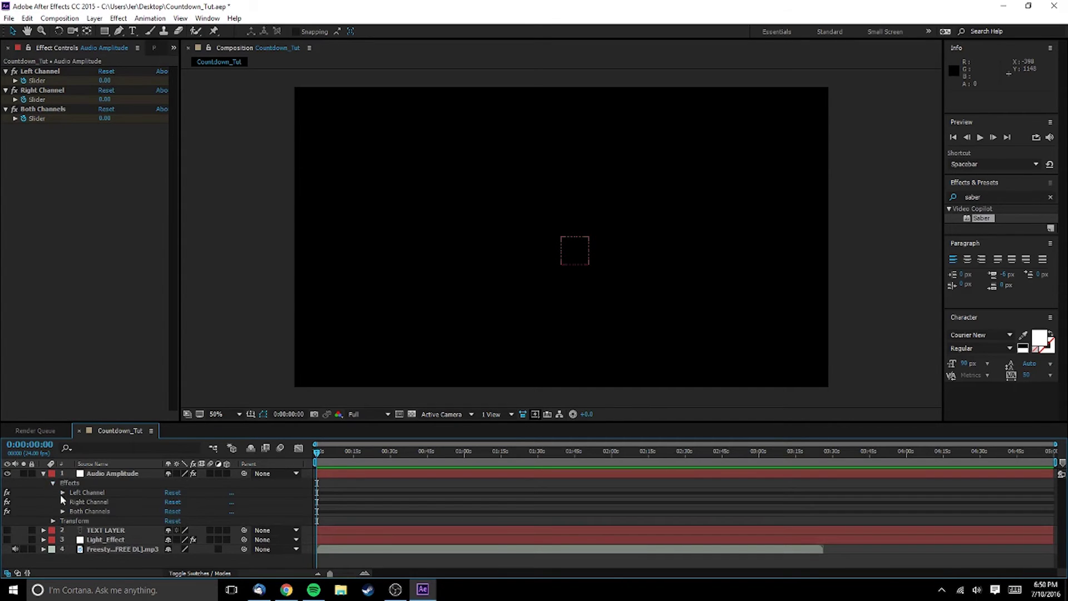
click(63, 512)
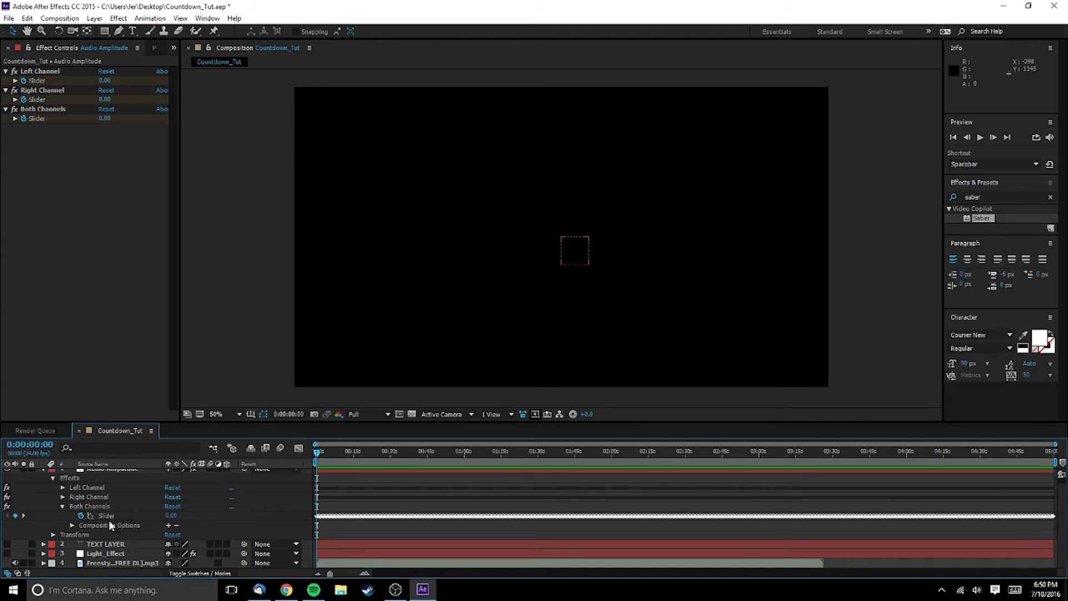
Link the Light_Effect layer's Saber Glow Intensity by expression to the Audio Amplitude layer's Both Channels slider
click(104, 553)
click(44, 554)
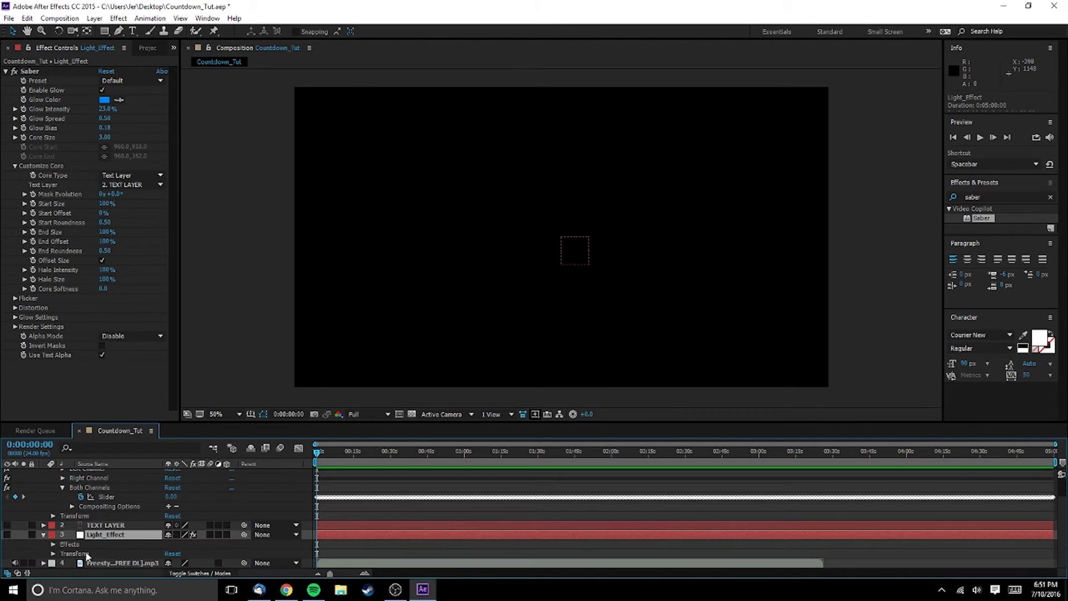
click(53, 545)
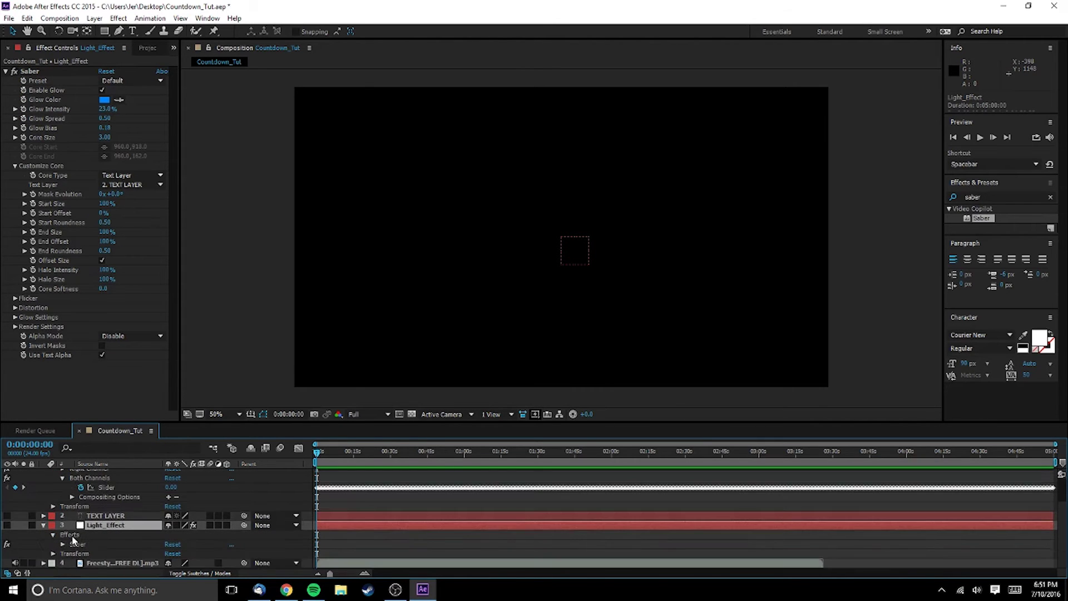
click(62, 545)
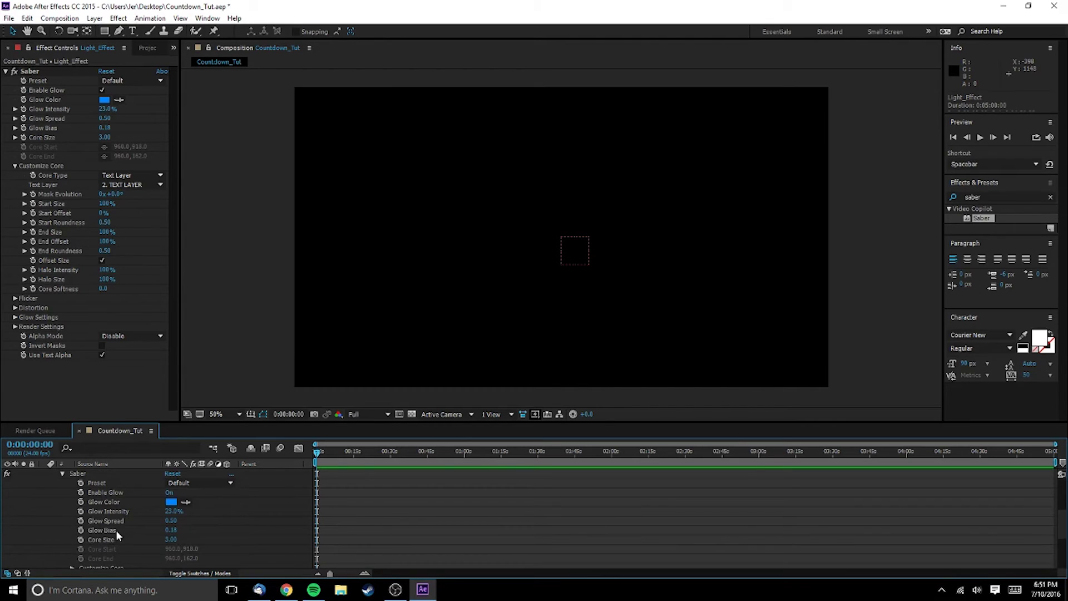
click(108, 511)
alt+click(80, 512)
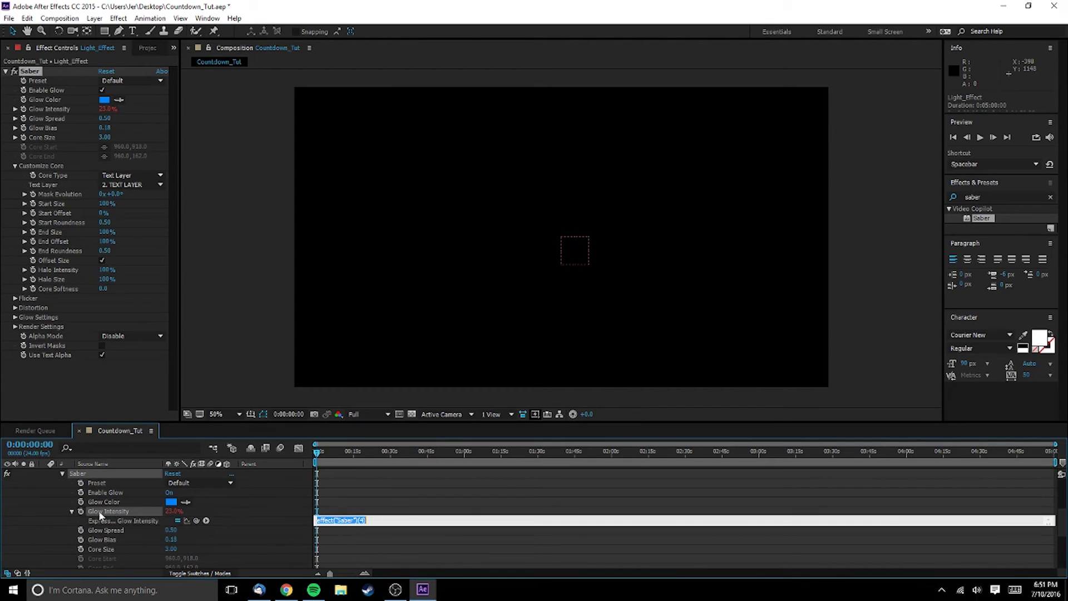
key(BackSpace)
mouse_move(197, 521)
mouse_down()
mouse_move(209, 466)
mouse_move(143, 466)
mouse_move(137, 497)
mouse_up()
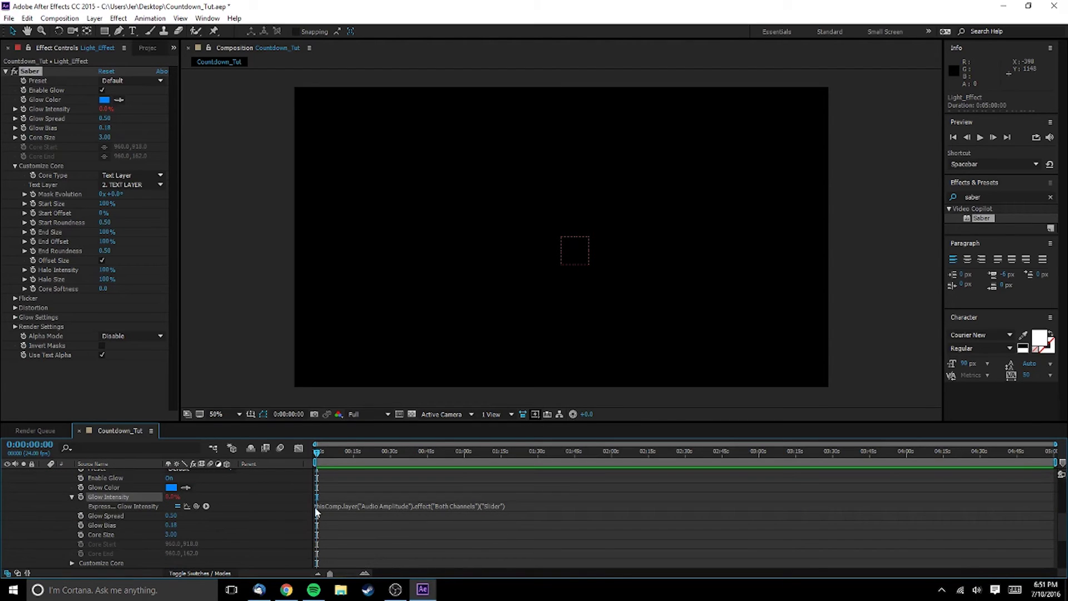
Add a minimum glow by inserting "23+" at the start of the Glow Intensity expression
click(315, 506)
click(316, 506)
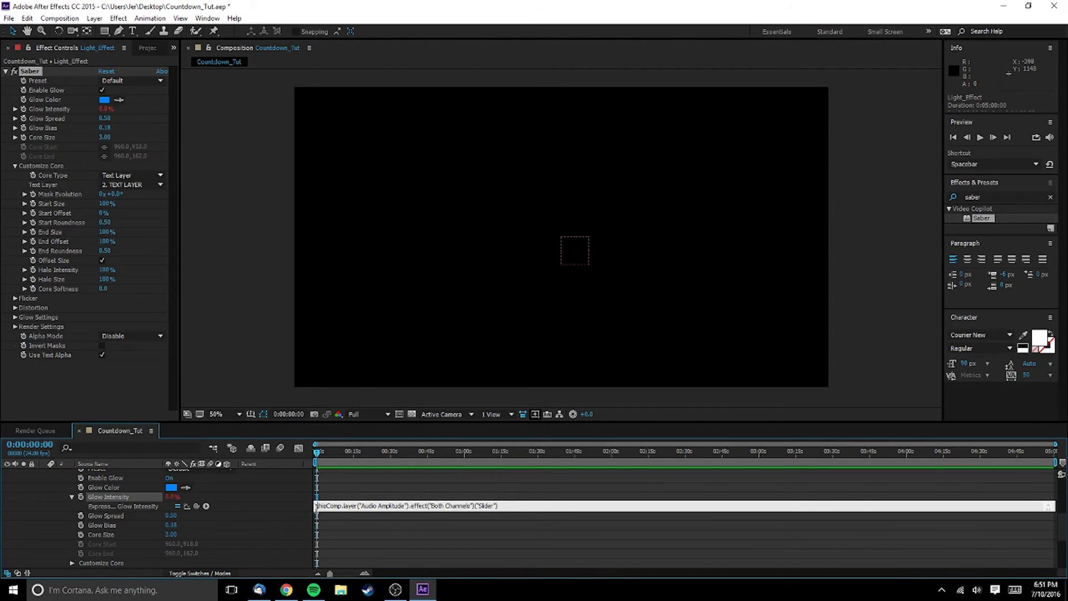
text(23)
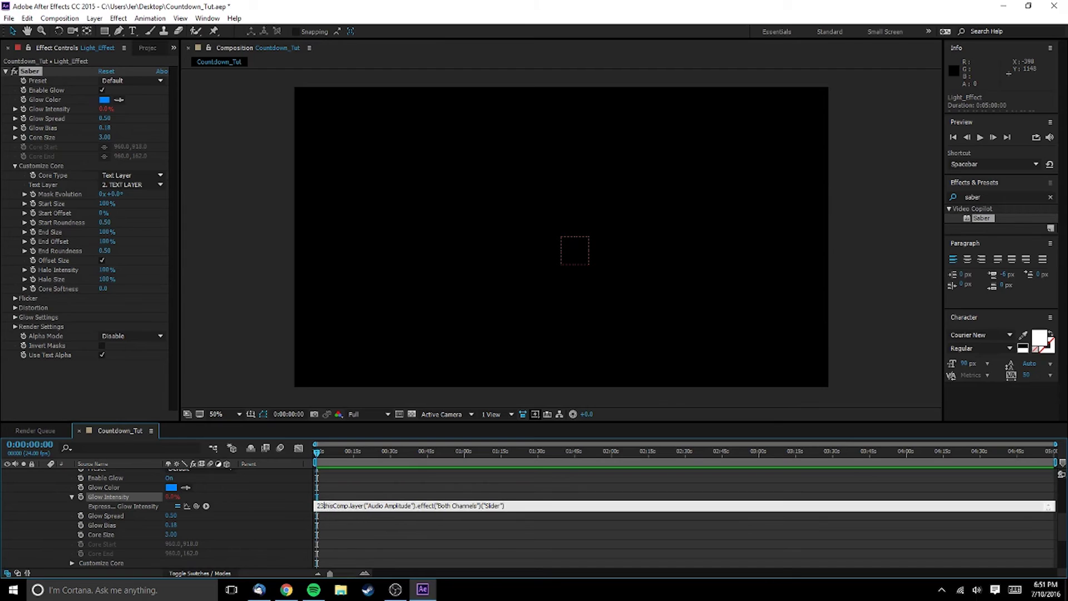
text(+)
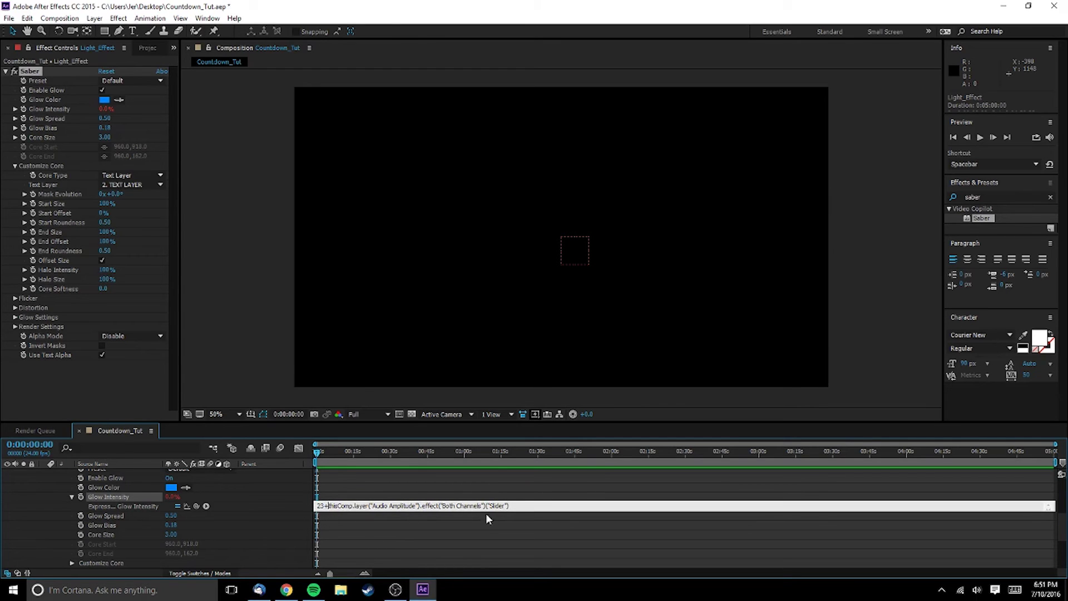
click(524, 527)
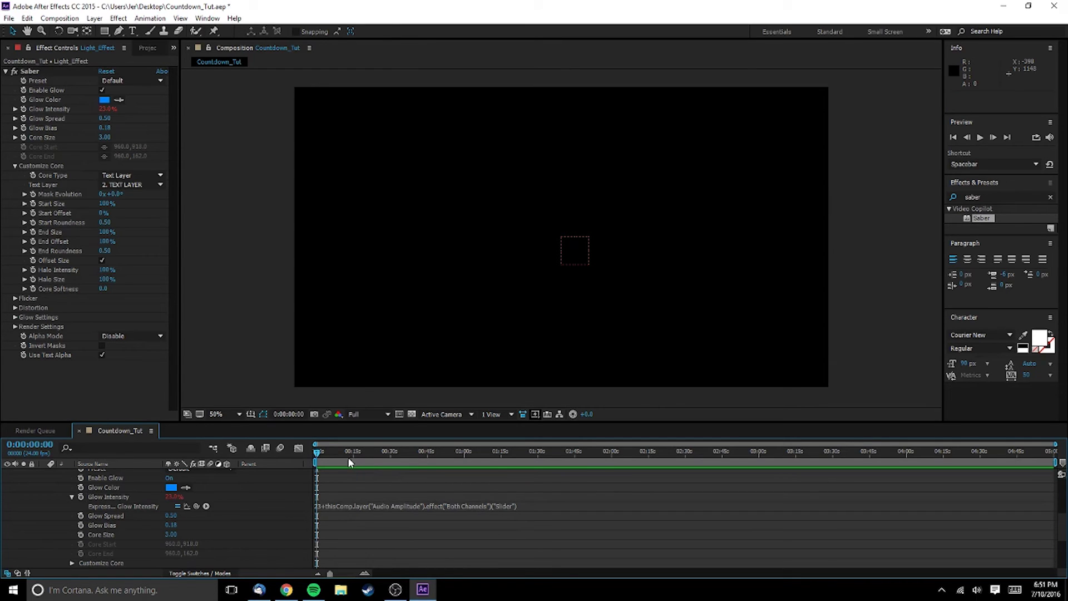
Turn on the Light_Effect layer's visibility and scrub from 0:00:28:02 to 0:00:28:18 to check the glow
drag(343, 460, 386, 457)
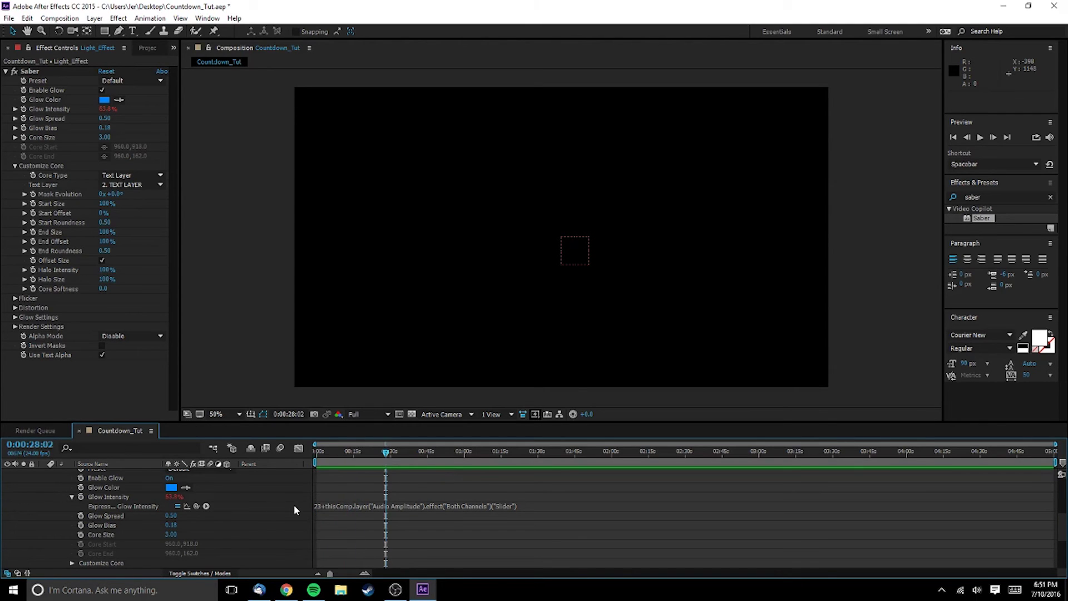
scroll(293, 505, up, 3)
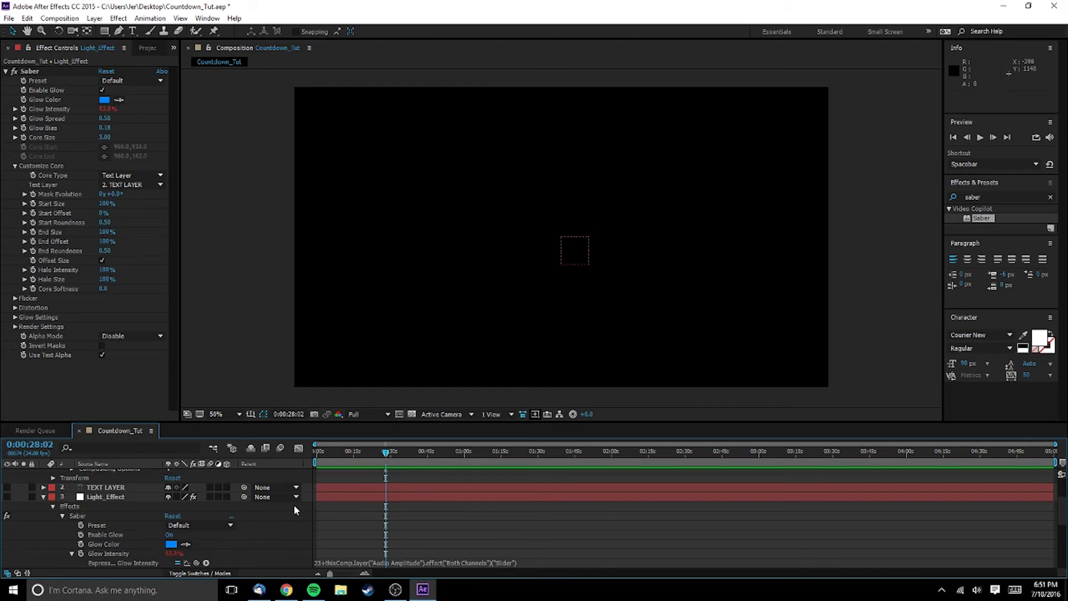
scroll(38, 549, up, 1)
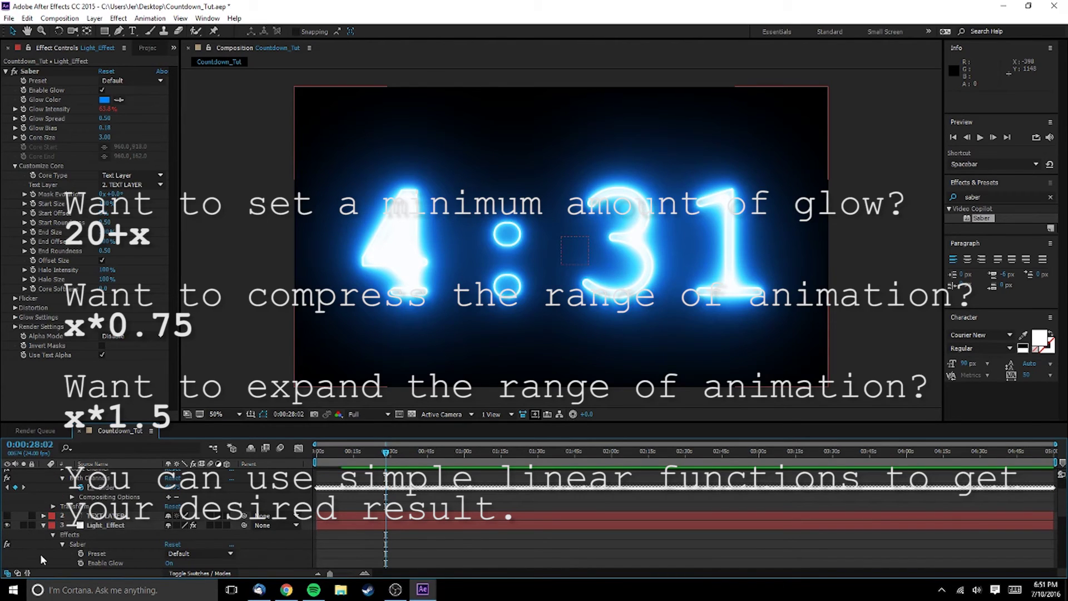
scroll(40, 553, down, 2)
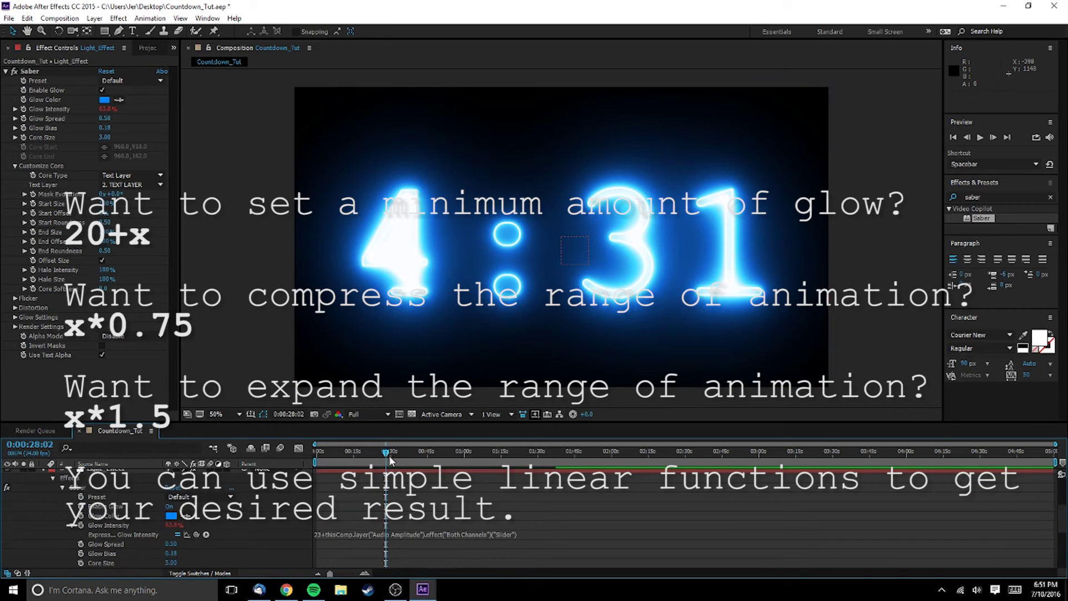
mouse_move(391, 455)
mouse_down()
mouse_move(364, 453)
mouse_move(388, 454)
mouse_up()
Append "*0.5" to the Glow Intensity expression and scrub the timeline to 0:00:19:00 to check the glow
click(528, 534)
click(527, 532)
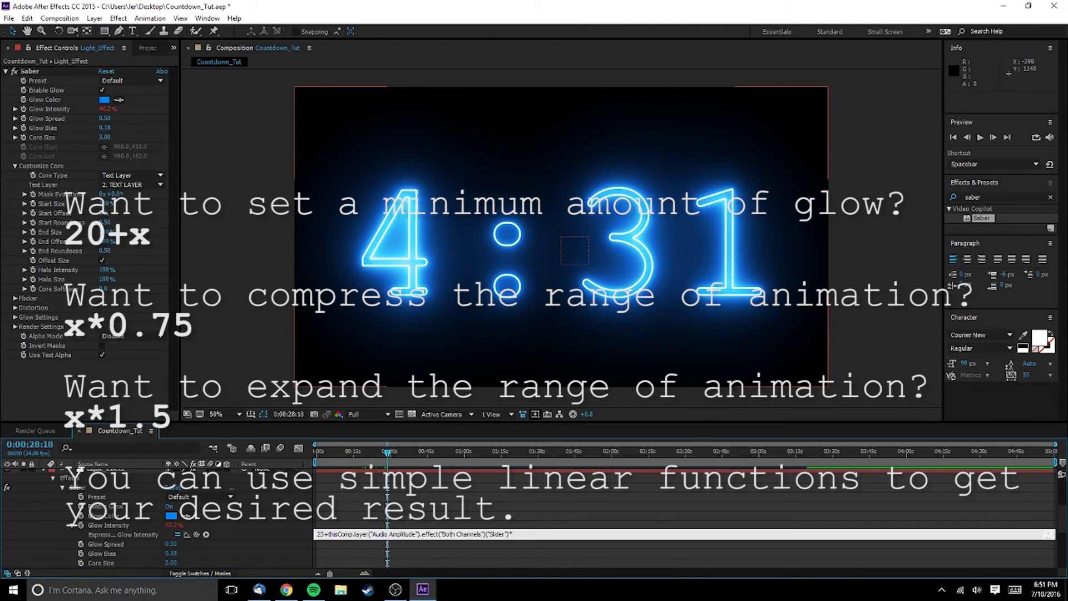
key(Return)
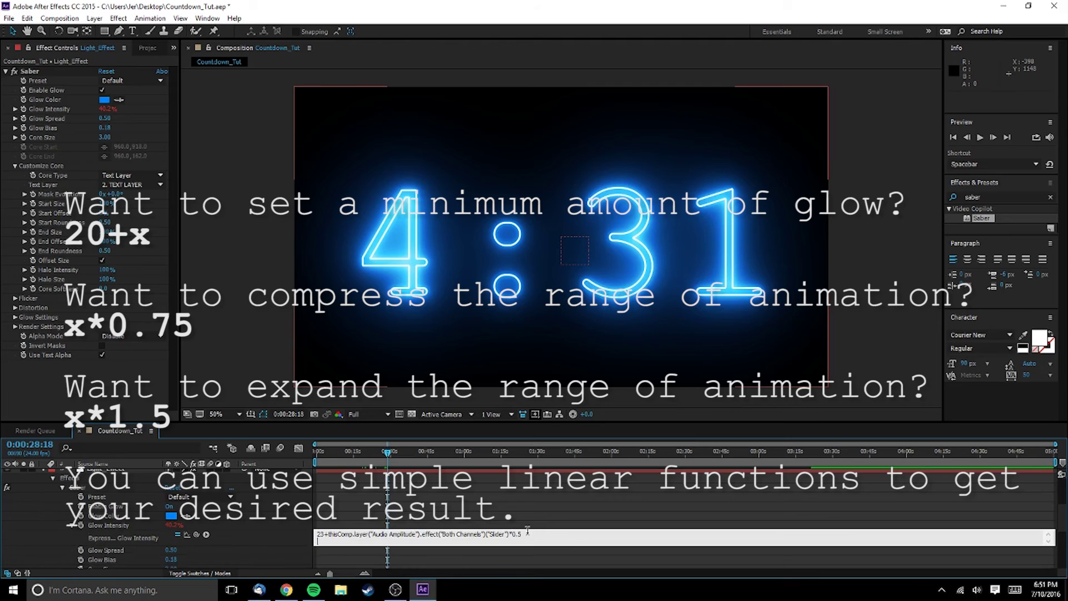
click(445, 467)
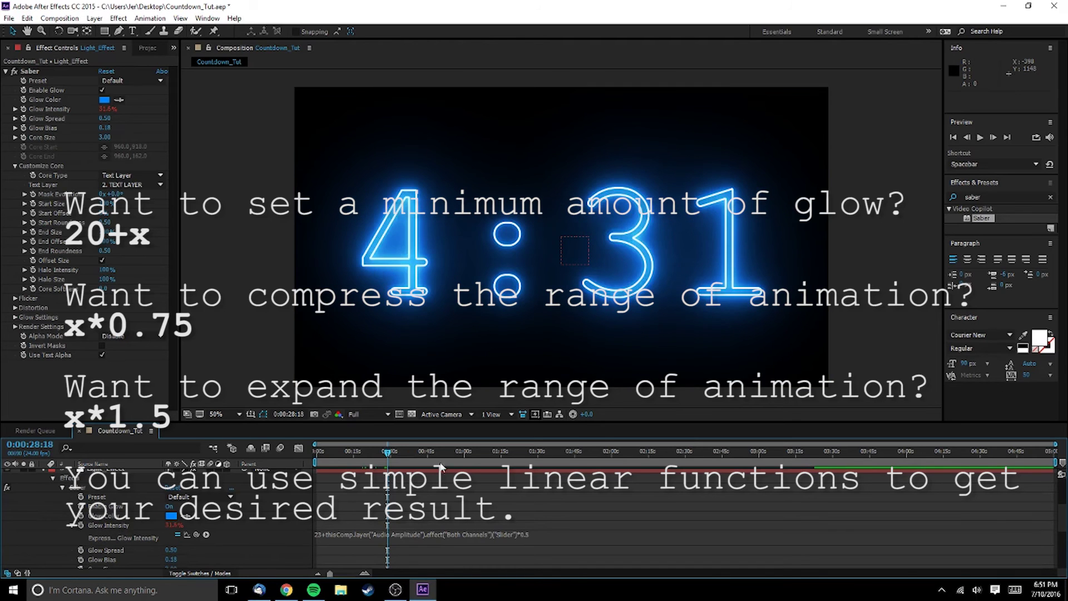
click(407, 453)
drag(407, 458, 363, 467)
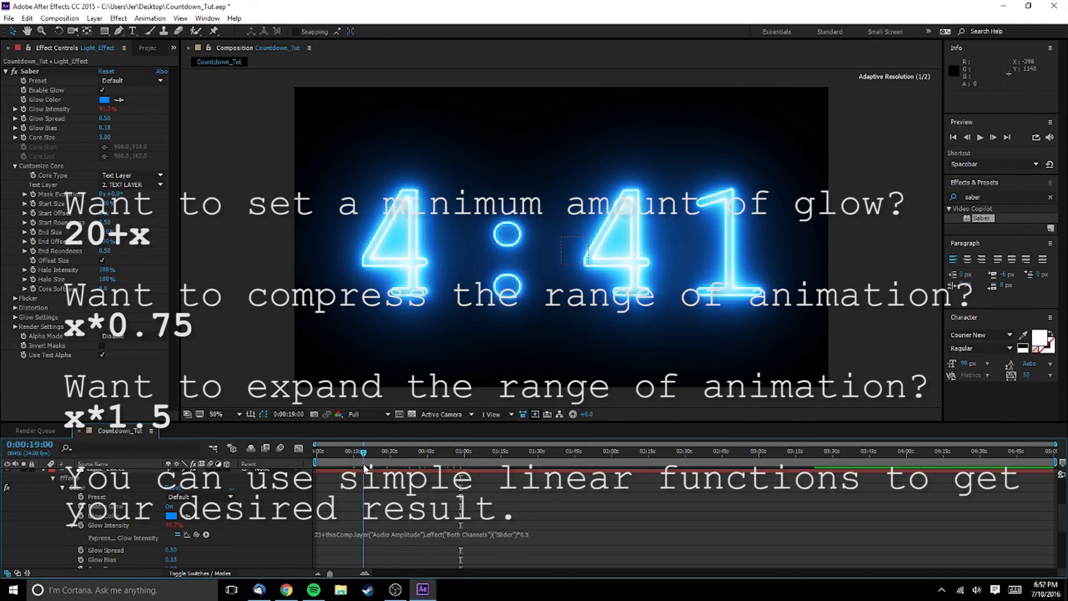
Collapse the expanded properties of the Light_Effect and Audio Amplitude layers in the timeline
scroll(249, 535, up, 3)
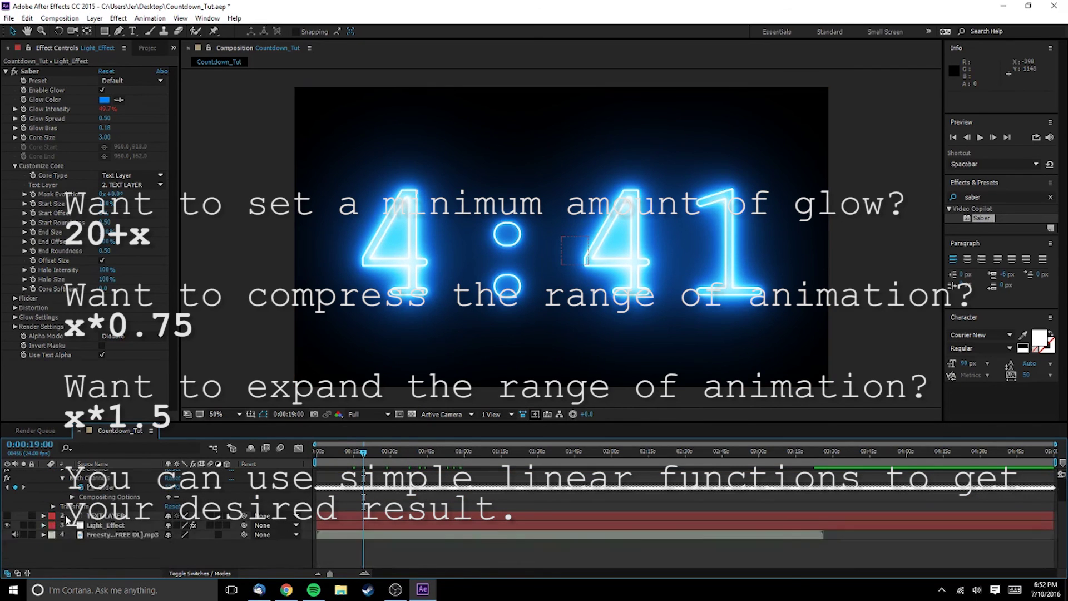
scroll(61, 520, up, 2)
click(44, 473)
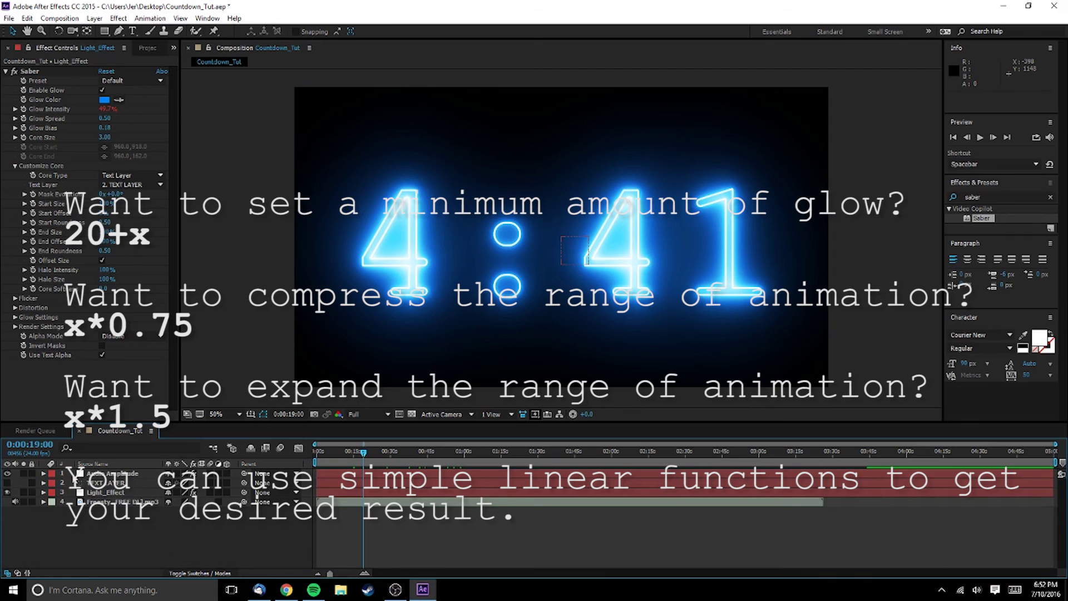
Advance three frames to 0:00:19:03, limit the work area to about five seconds around that time, and preview the animation
key(Page_Down)
key(Page_Down)
key(Page_Down)
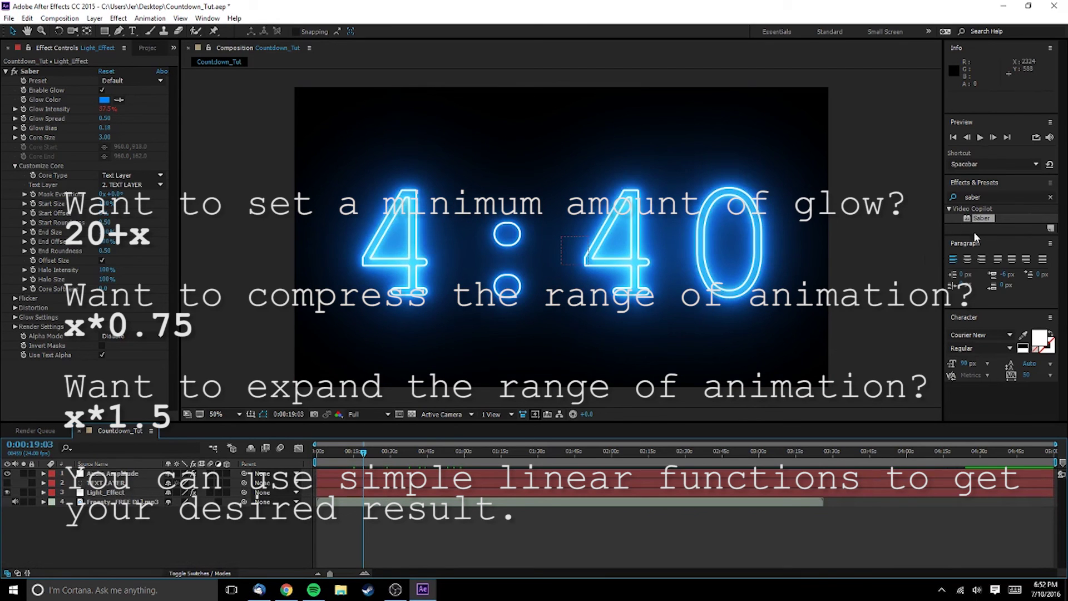
mouse_move(346, 462)
mouse_down()
mouse_move(356, 464)
mouse_move(327, 463)
mouse_move(359, 464)
mouse_up()
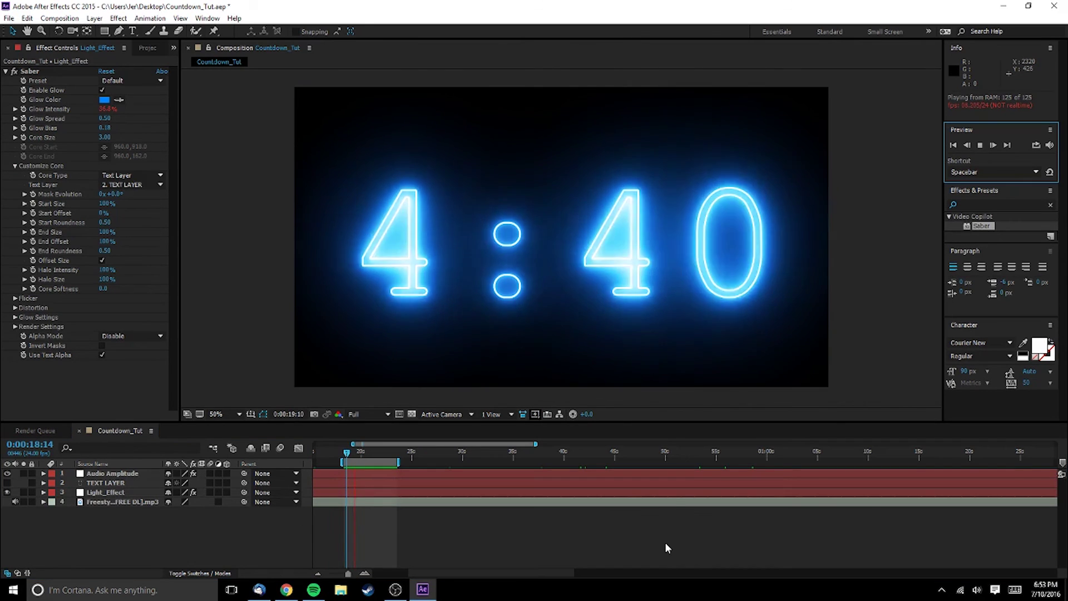